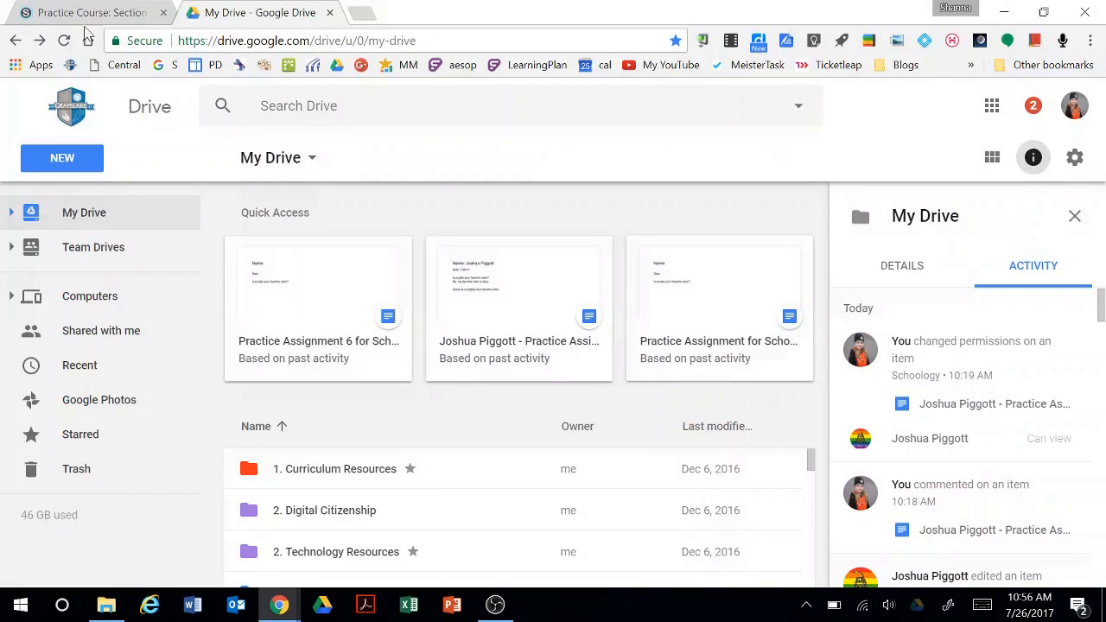
Start a Practice Course: Section 2 assignment named "Practice Assignment 7" with the description "Please answer the questions in the document."
{"action": "left_click", "coordinate": [57, 12]}
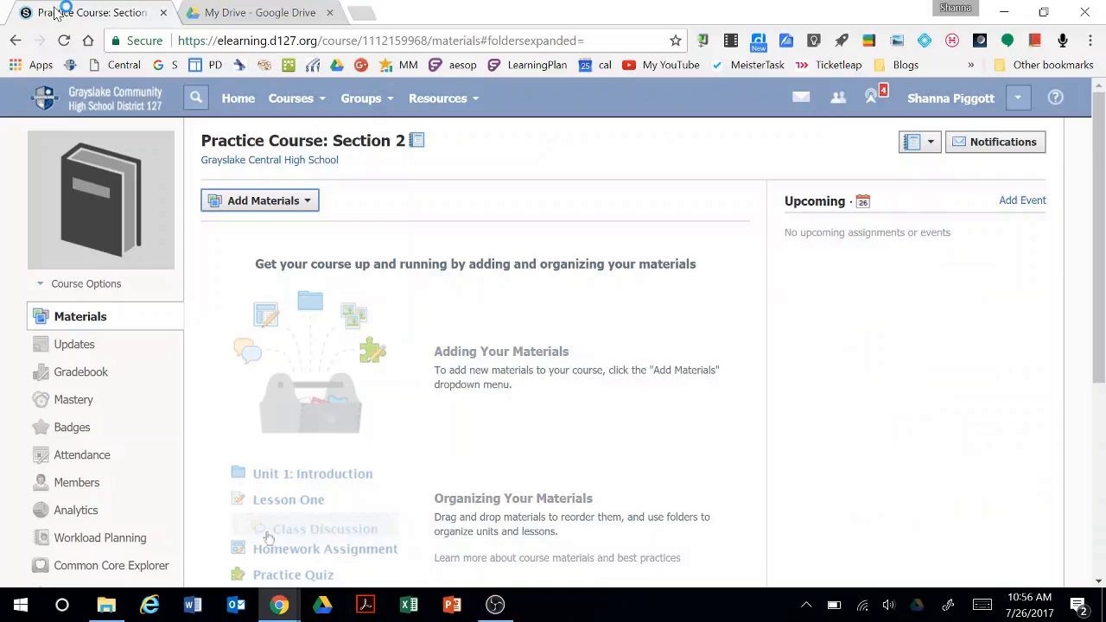
{"action": "left_click", "coordinate": [290, 207]}
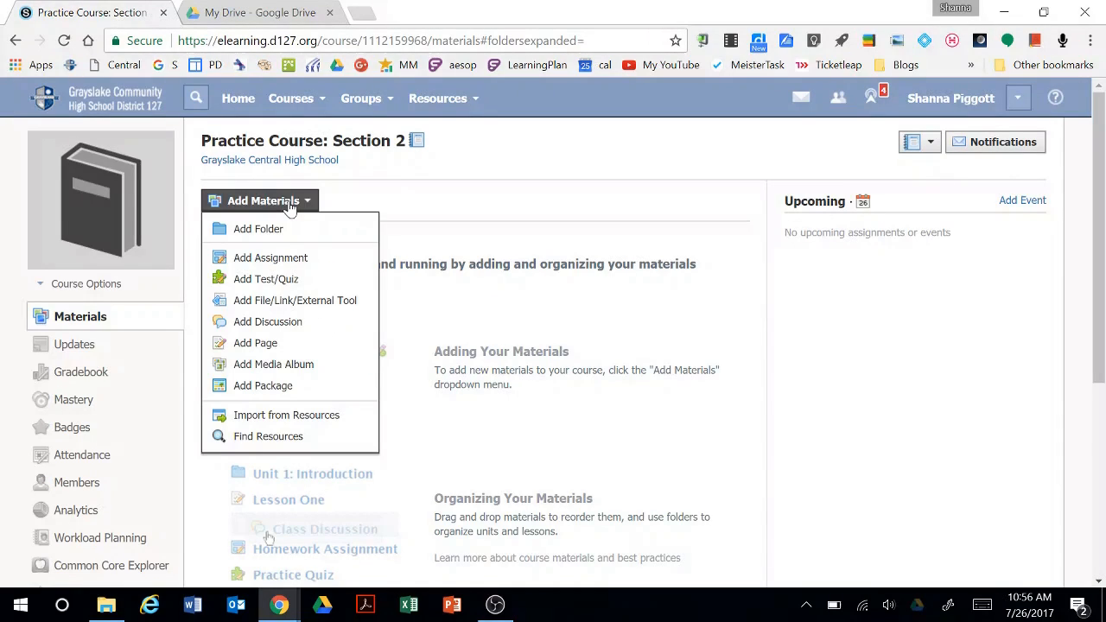
{"action": "left_click", "coordinate": [296, 258]}
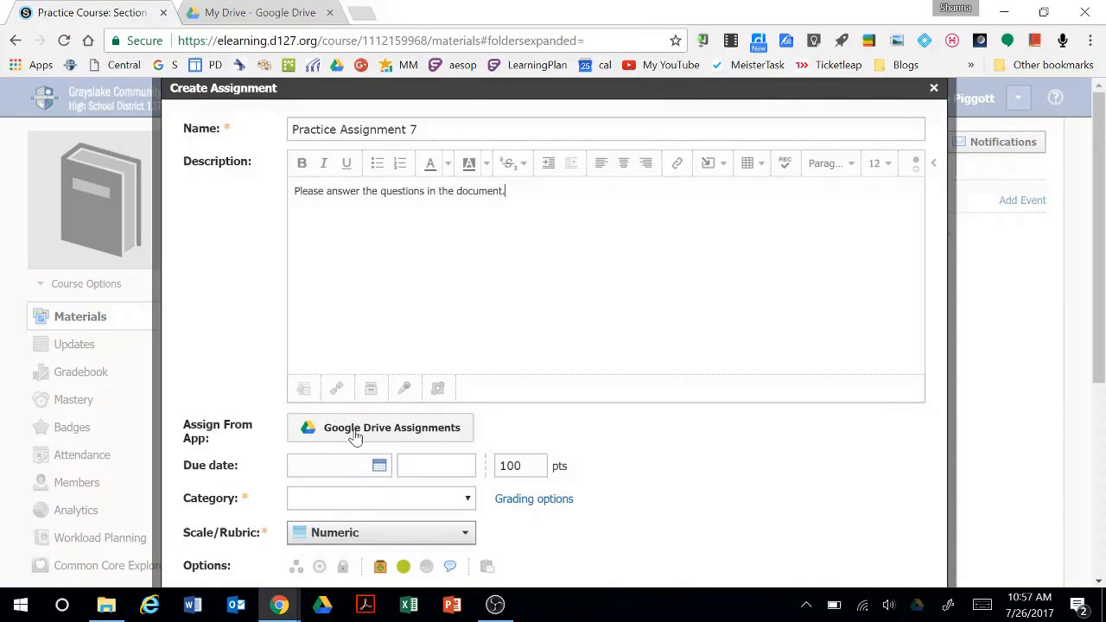
Attach "Practice Assignment 7 for Schoology" from the Schoology Practice Templates folder in Google Drive Assignments
{"action": "left_click", "coordinate": [355, 432]}
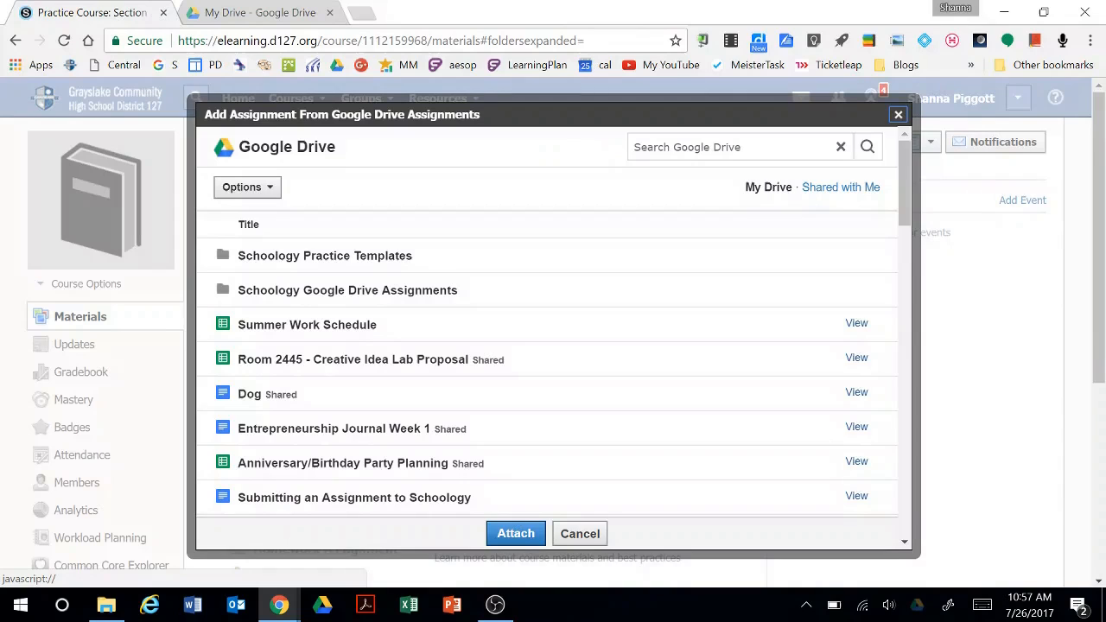
{"action": "left_click", "coordinate": [362, 269]}
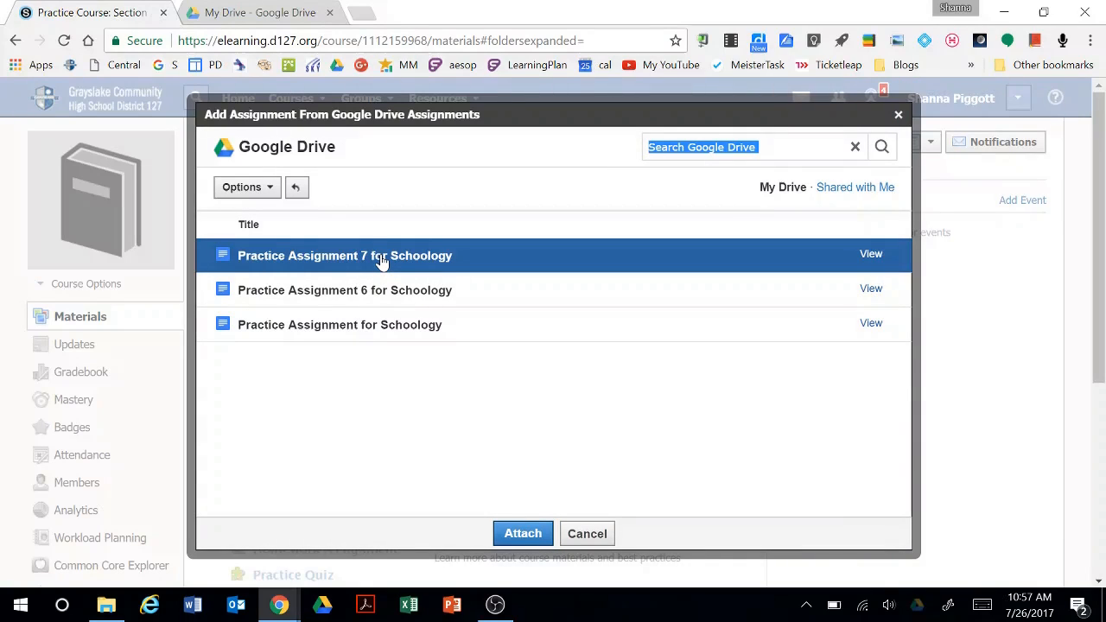
{"action": "left_click", "coordinate": [383, 262]}
{"action": "left_click", "coordinate": [520, 537]}
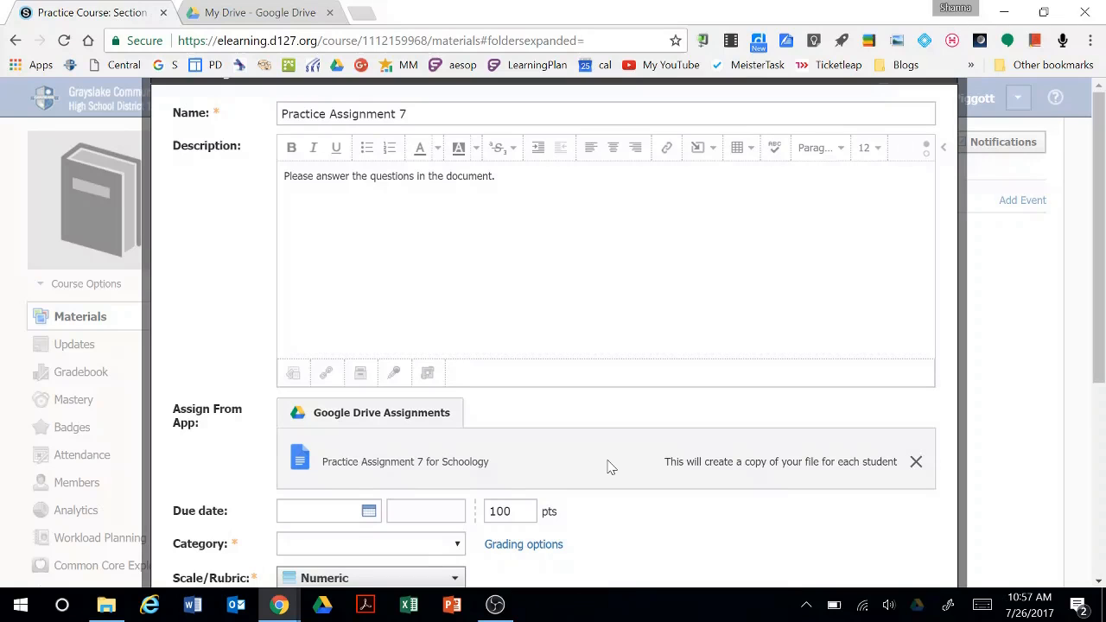
Set the assignment's due date to 7/27/17 and its category to practice 1
{"action": "left_click", "coordinate": [369, 510]}
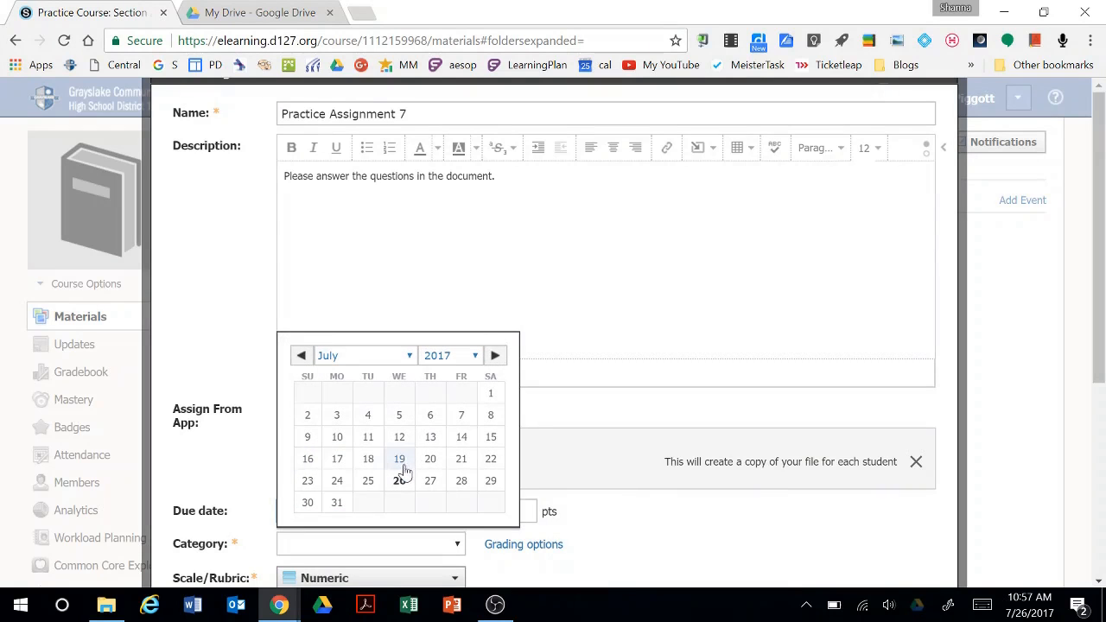
{"action": "left_click", "coordinate": [430, 481]}
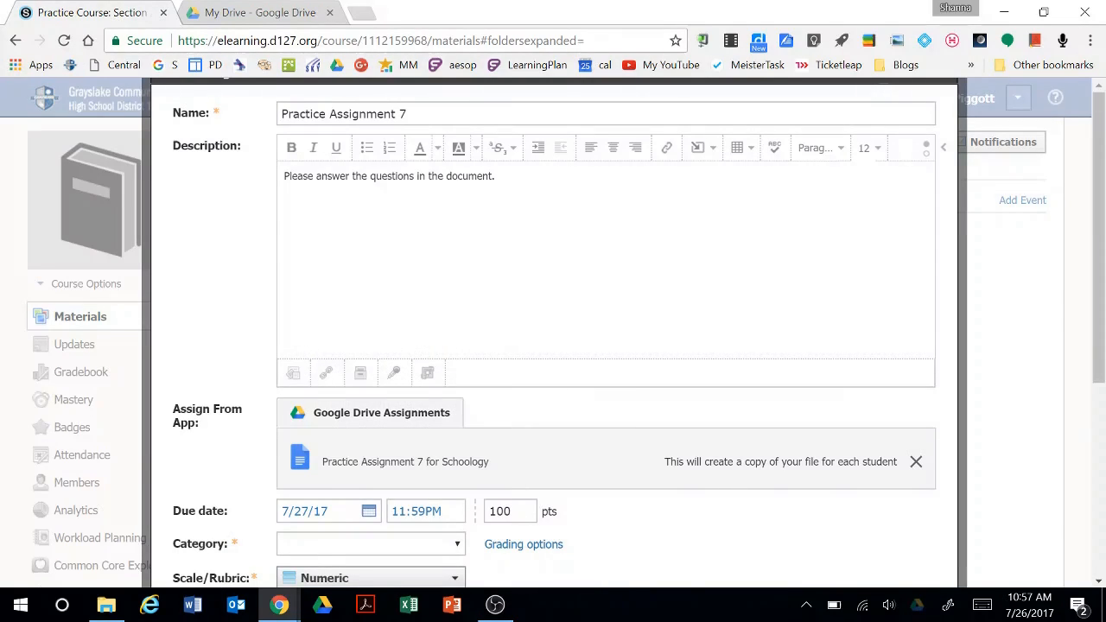
{"action": "left_click", "coordinate": [456, 545]}
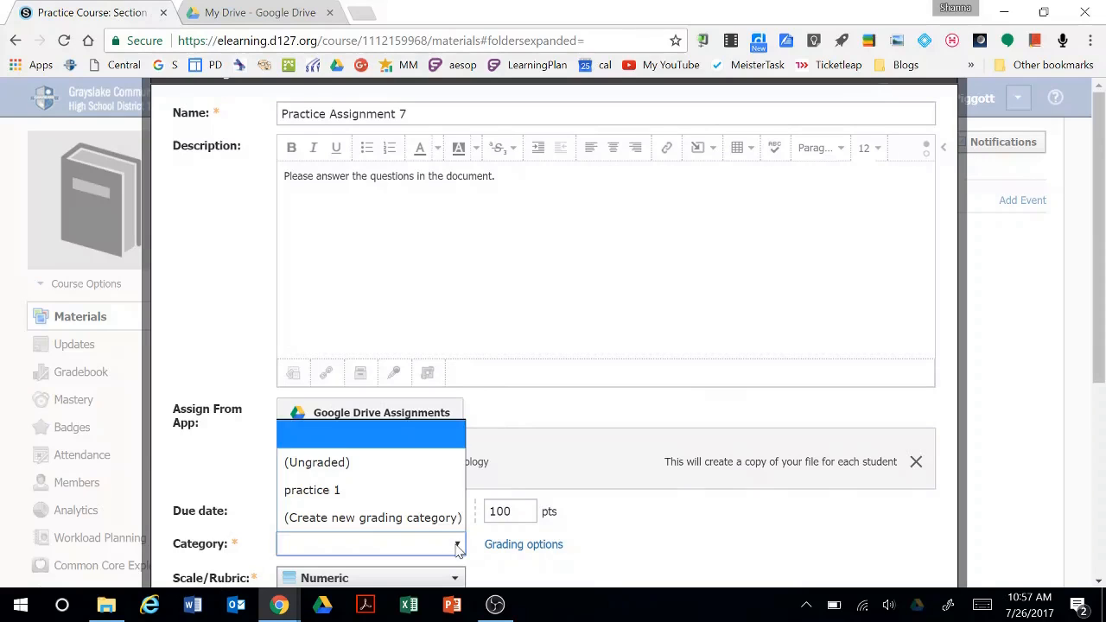
{"action": "left_click", "coordinate": [438, 499]}
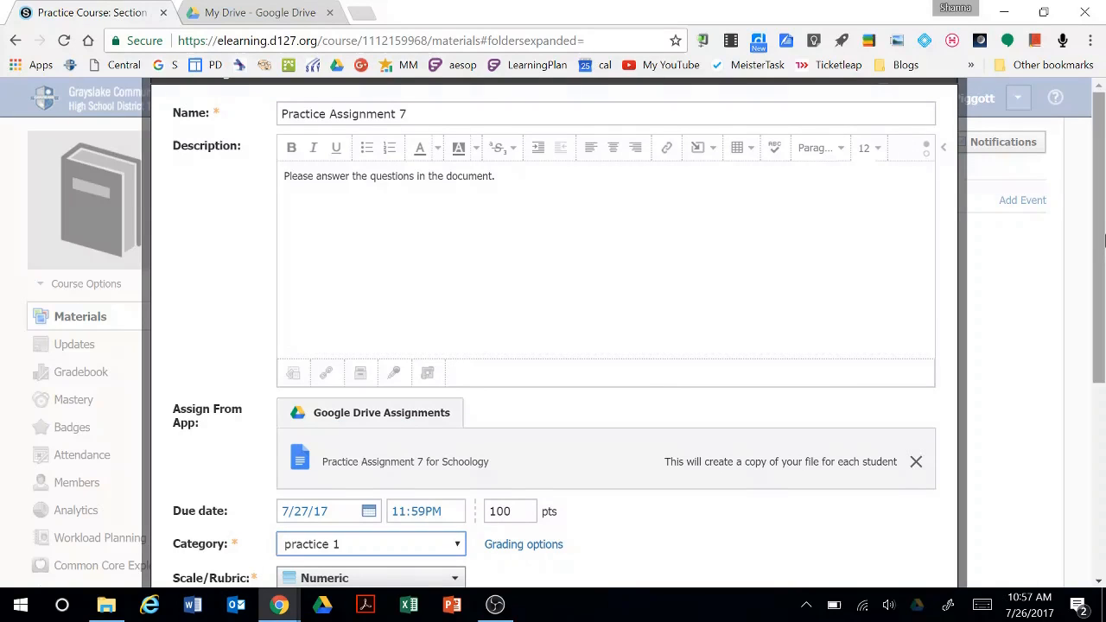
Choose Practice Assignment Rubric as the assignment's scale and create the assignment
{"action": "left_click_drag", "start_coordinate": [1103, 242], "coordinate": [1103, 345]}
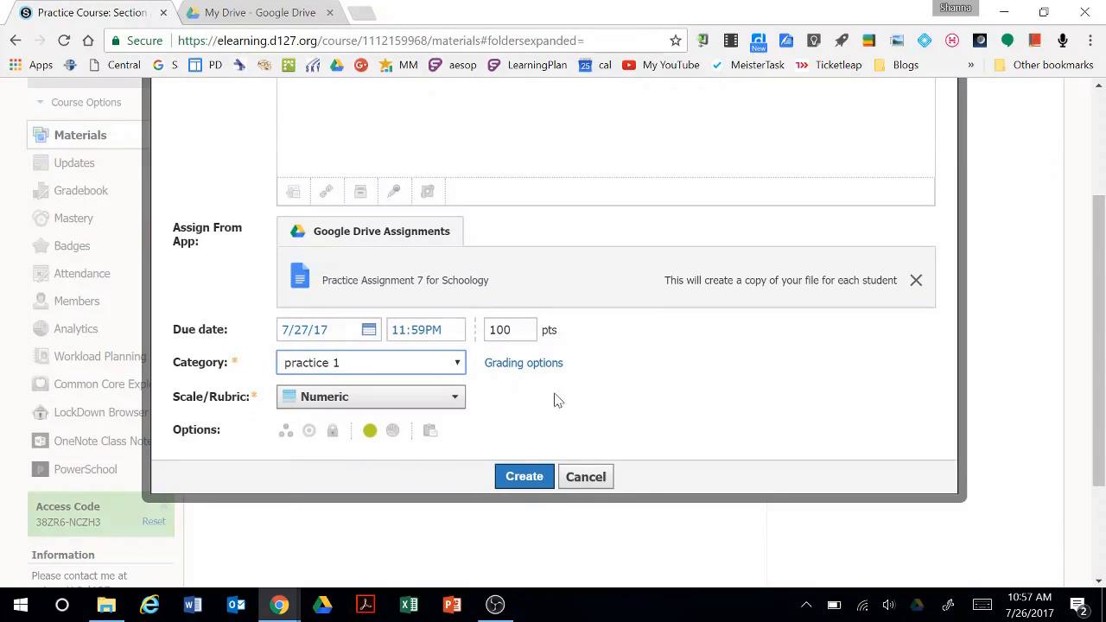
{"action": "left_click", "coordinate": [453, 397]}
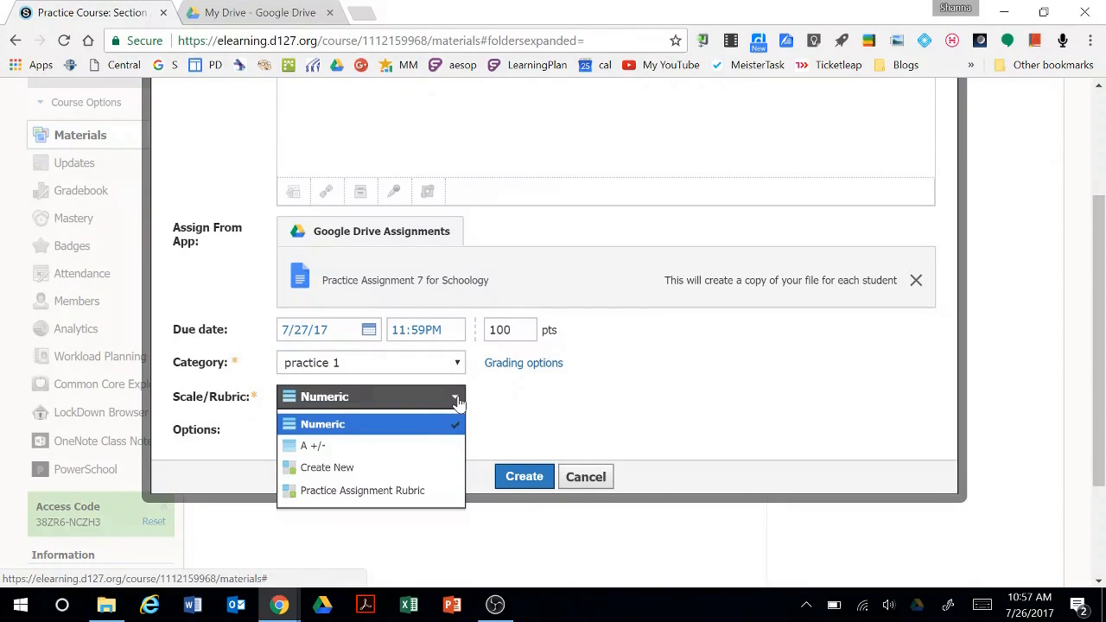
{"action": "left_click", "coordinate": [433, 493]}
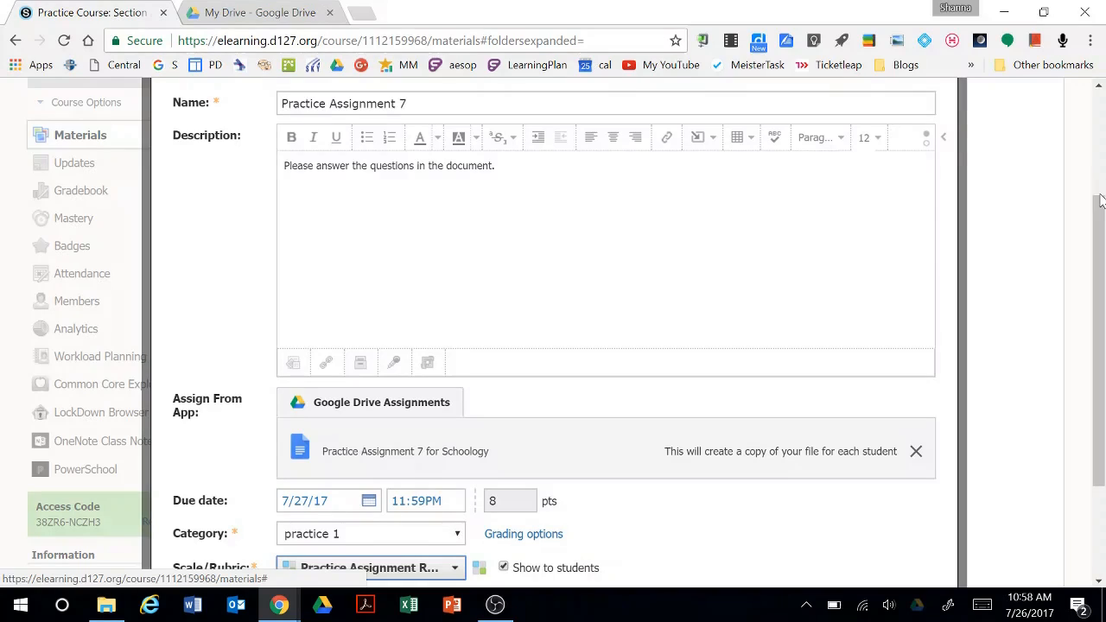
{"action": "scroll", "coordinate": [546, 388], "scroll_direction": "down", "scroll_amount": 3}
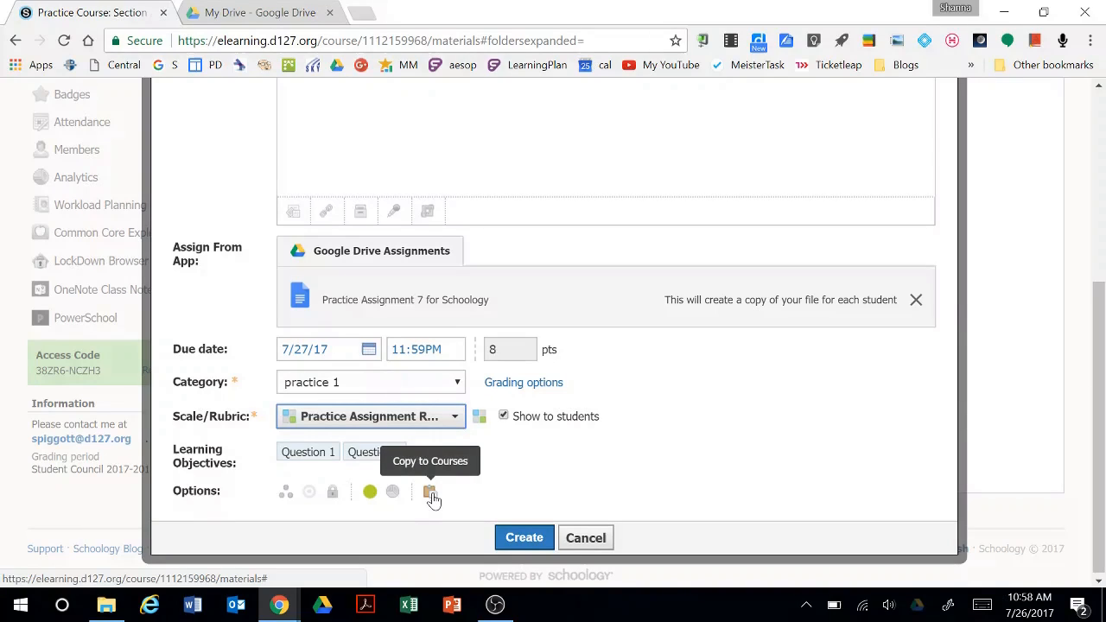
{"action": "left_click", "coordinate": [525, 538]}
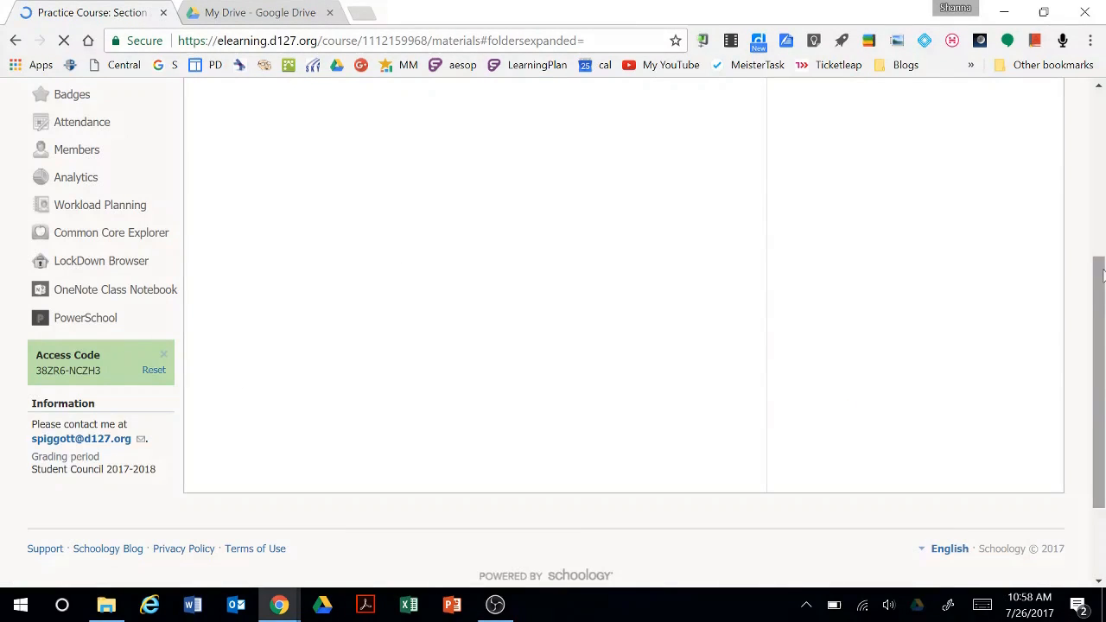
Open Practice Assignment 7 from the course materials and check the in-progress work of both students
{"action": "left_click_drag", "start_coordinate": [1101, 279], "coordinate": [1099, 209]}
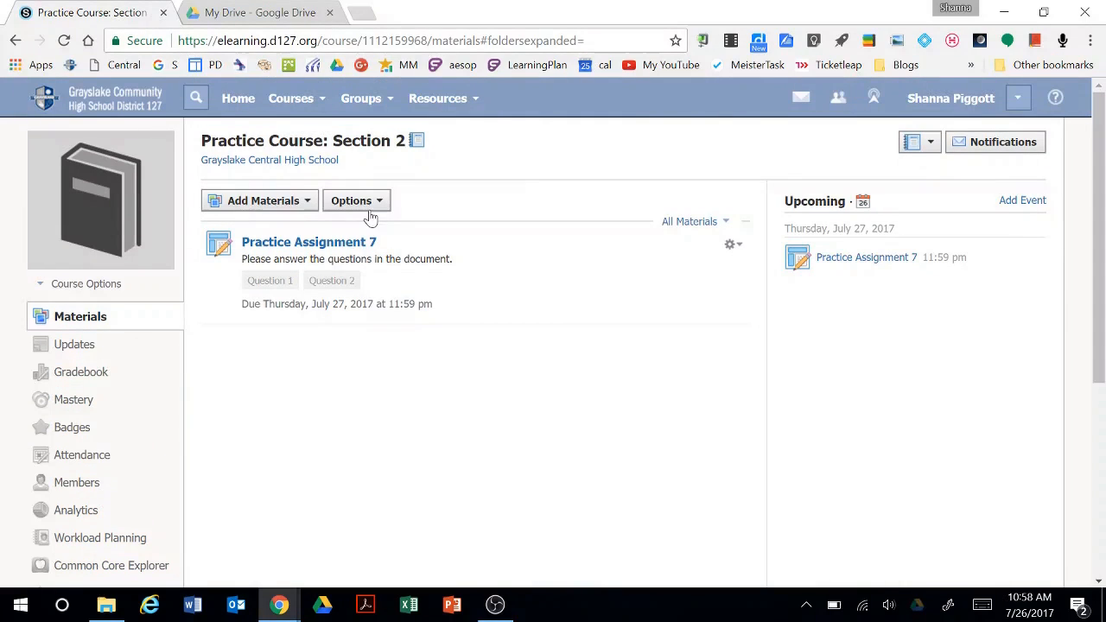
{"action": "left_click", "coordinate": [337, 250]}
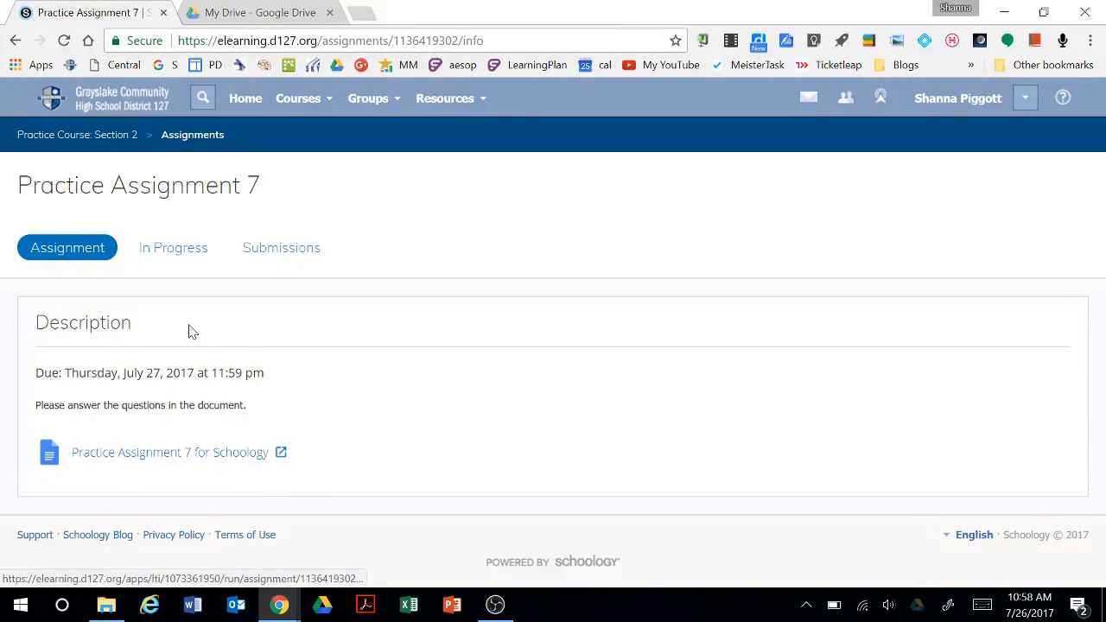
{"action": "left_click", "coordinate": [184, 258]}
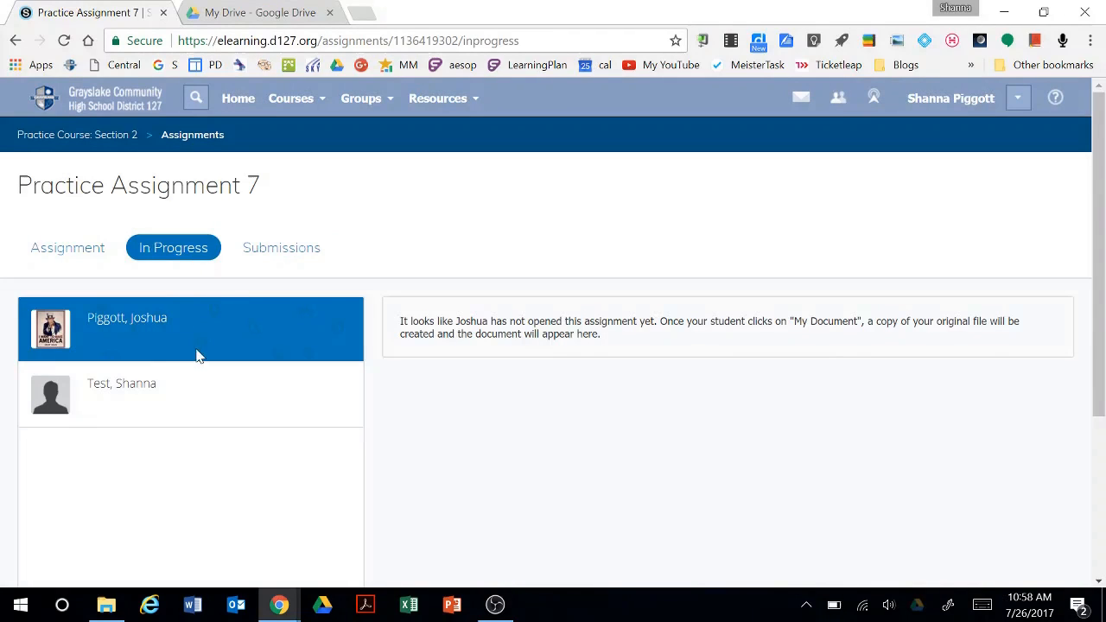
{"action": "left_click", "coordinate": [296, 389]}
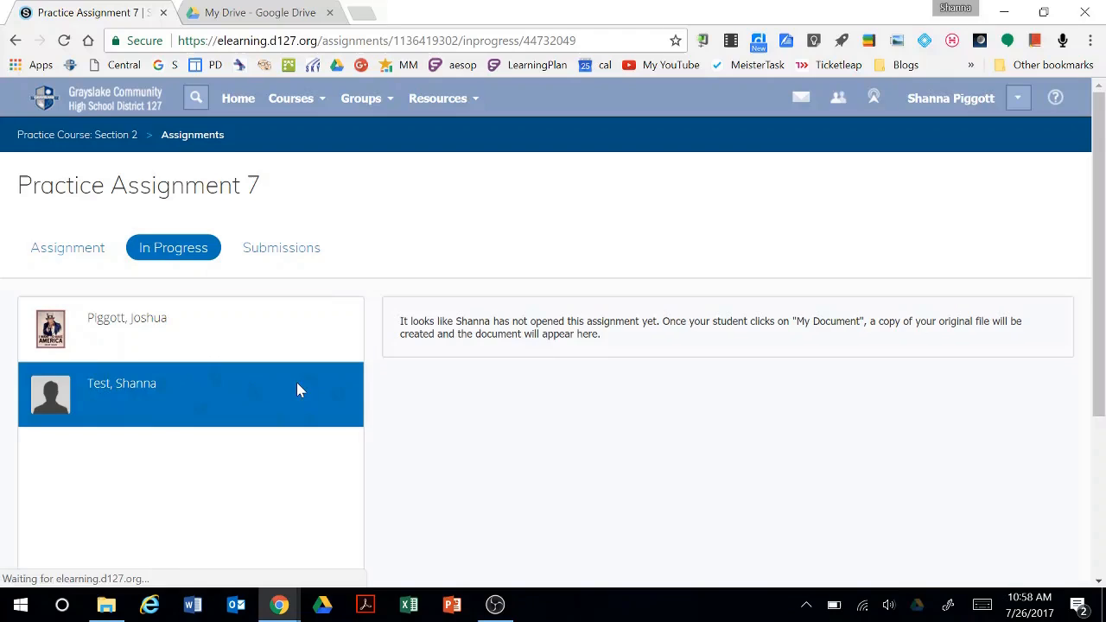
{"action": "left_click", "coordinate": [299, 344]}
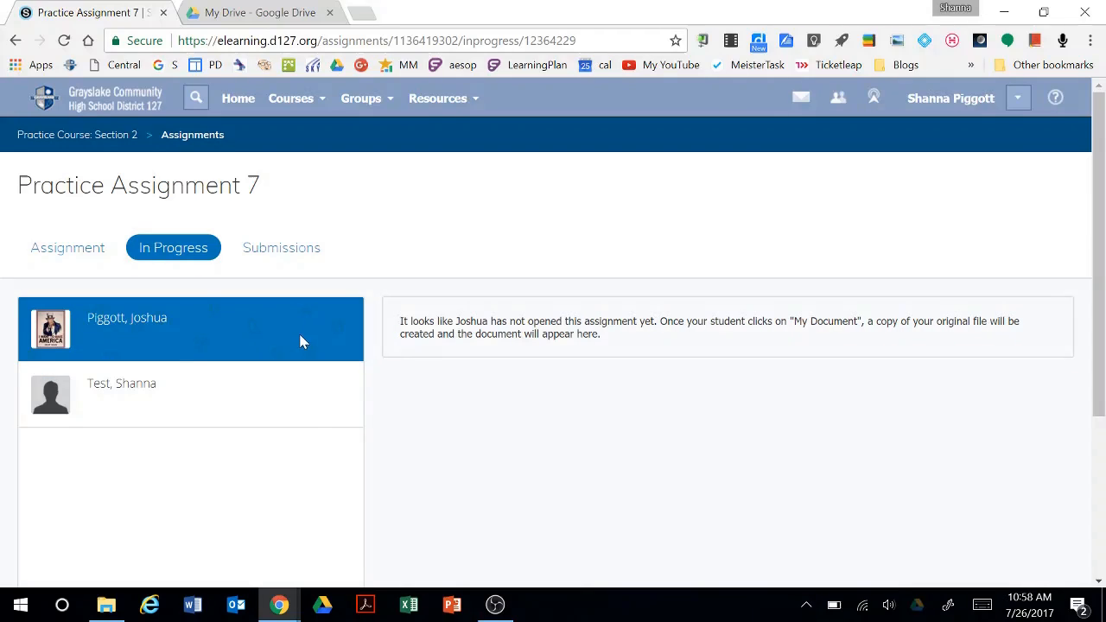
Switch to the student's course window, refresh the materials, and open the student's own document in Practice Assignment 7
{"action": "mouse_move", "coordinate": [280, 610]}
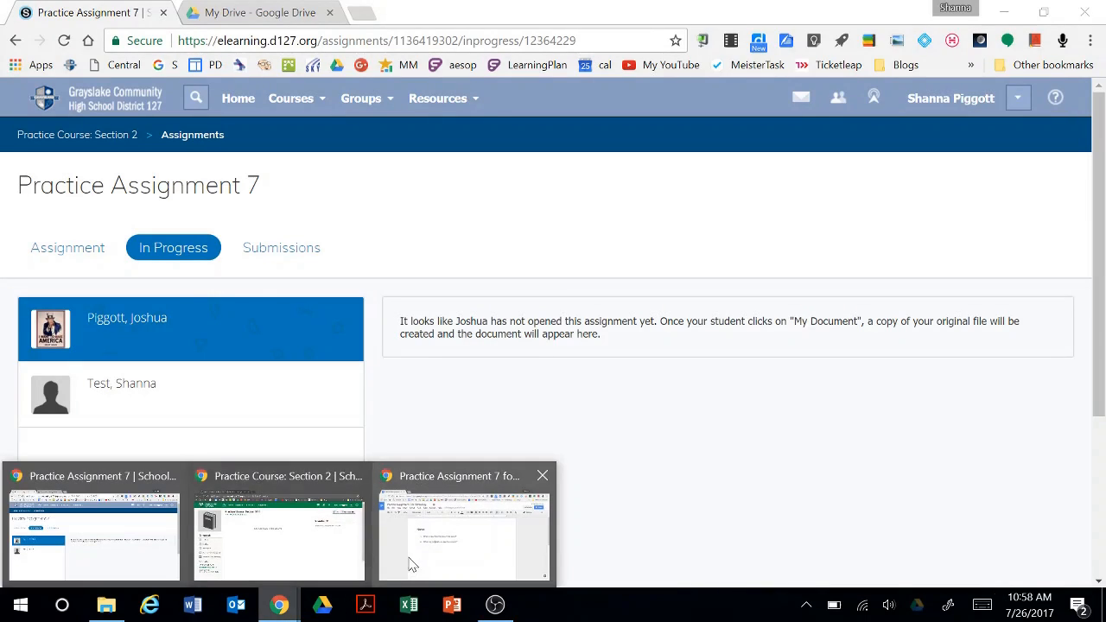
{"action": "left_click", "coordinate": [284, 562]}
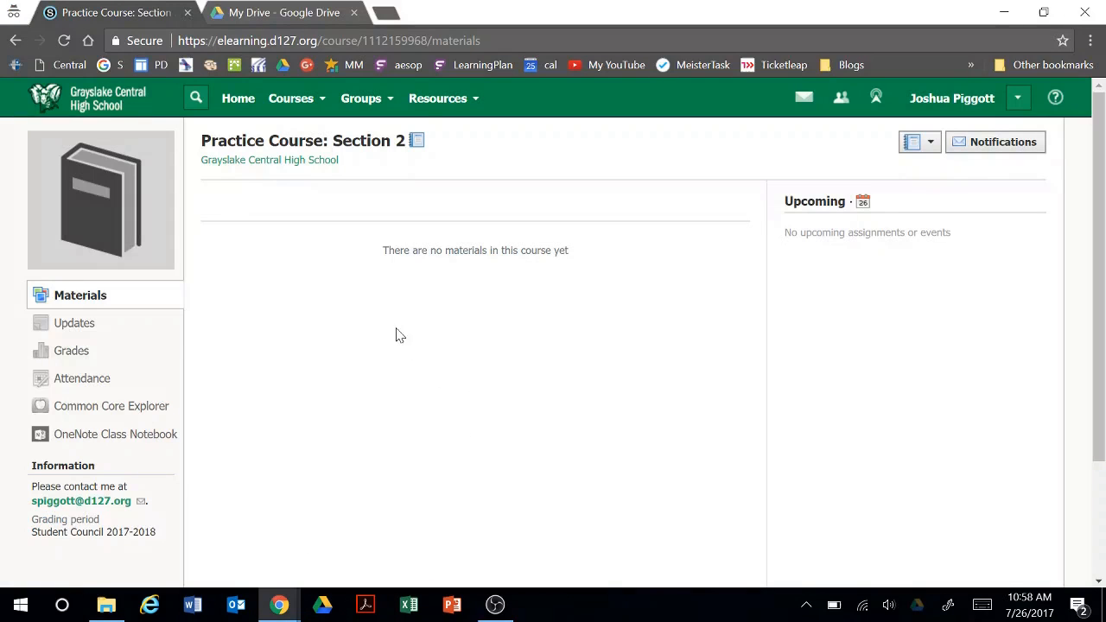
{"action": "left_click", "coordinate": [64, 41]}
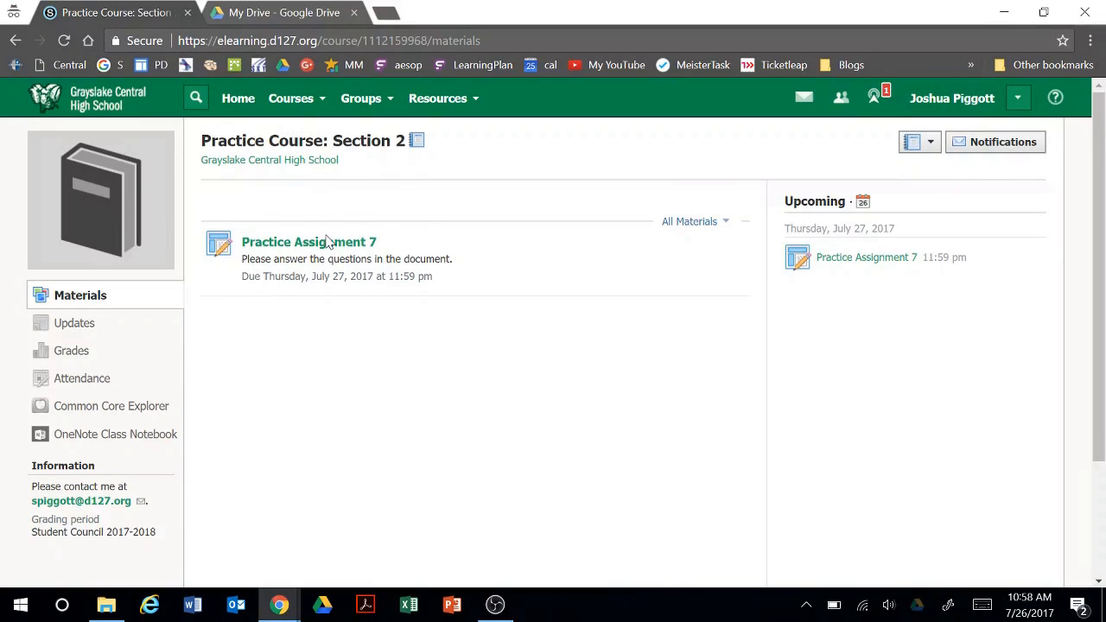
{"action": "left_click", "coordinate": [329, 245]}
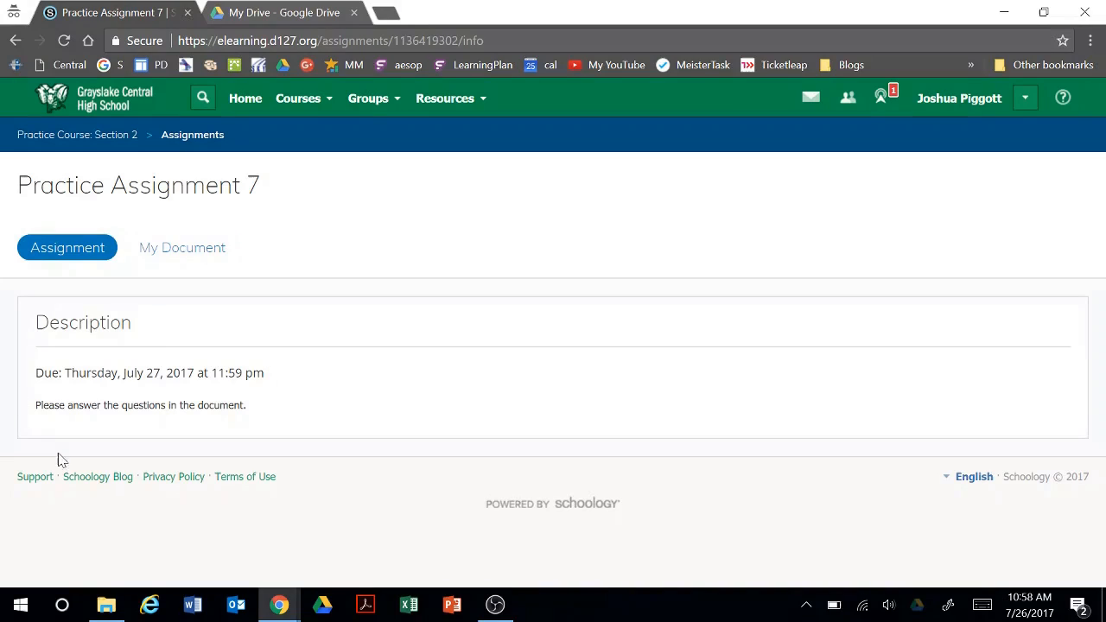
{"action": "left_click", "coordinate": [170, 249]}
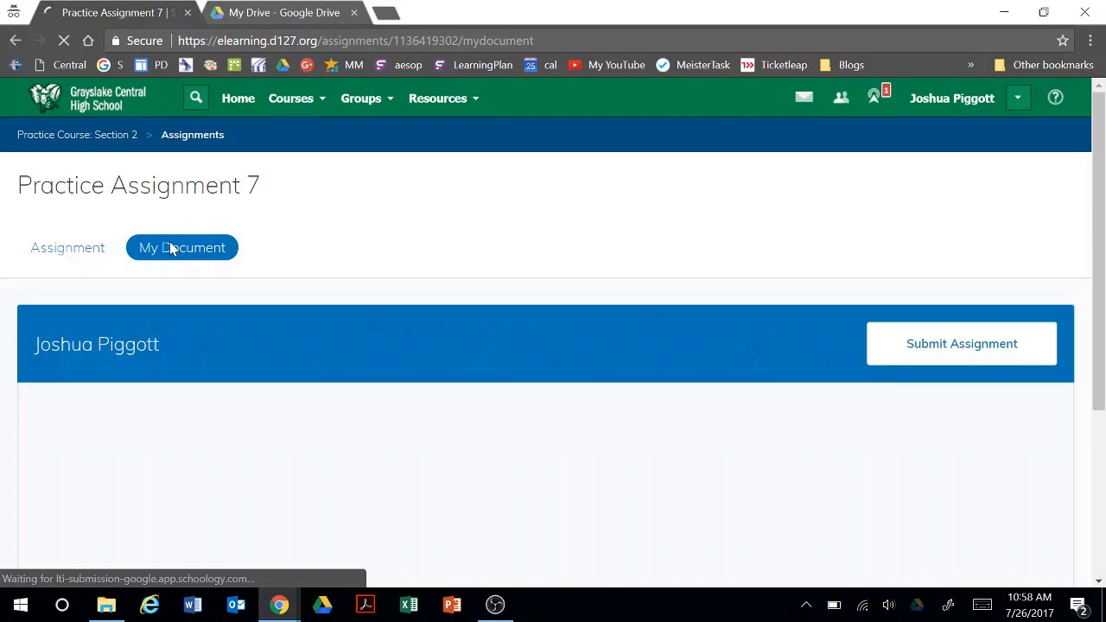
{"action": "left_click_drag", "start_coordinate": [1102, 125], "coordinate": [1101, 203]}
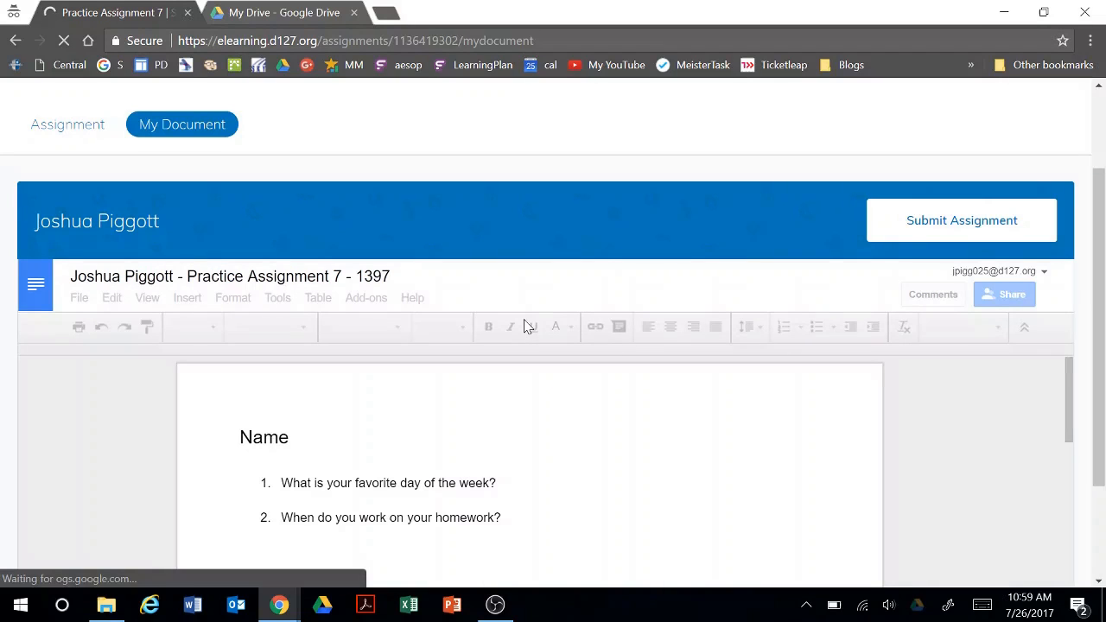
{"action": "left_click_drag", "start_coordinate": [1104, 179], "coordinate": [1104, 290]}
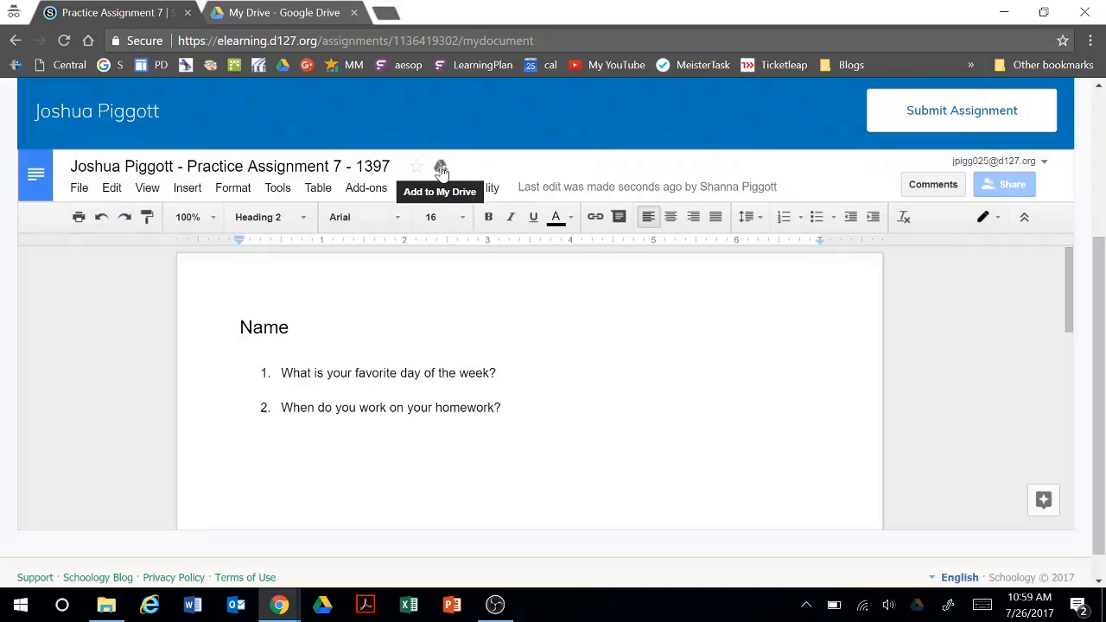
Search the student's Google Drive by first name and open their Practice Assignment 7 document
{"action": "left_click", "coordinate": [268, 12]}
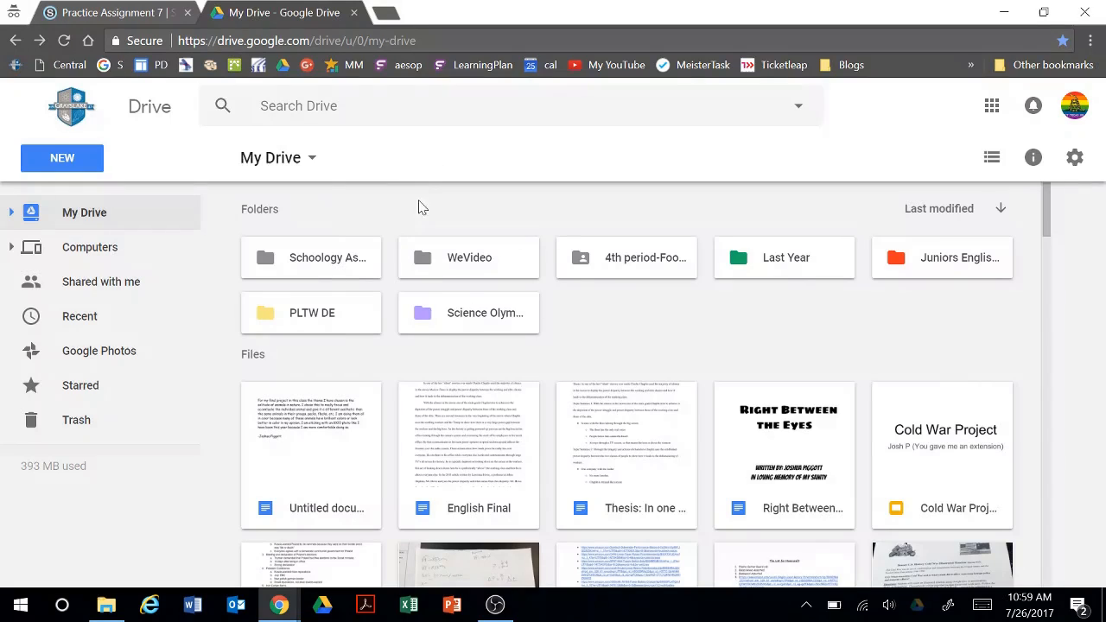
{"action": "left_click", "coordinate": [276, 105]}
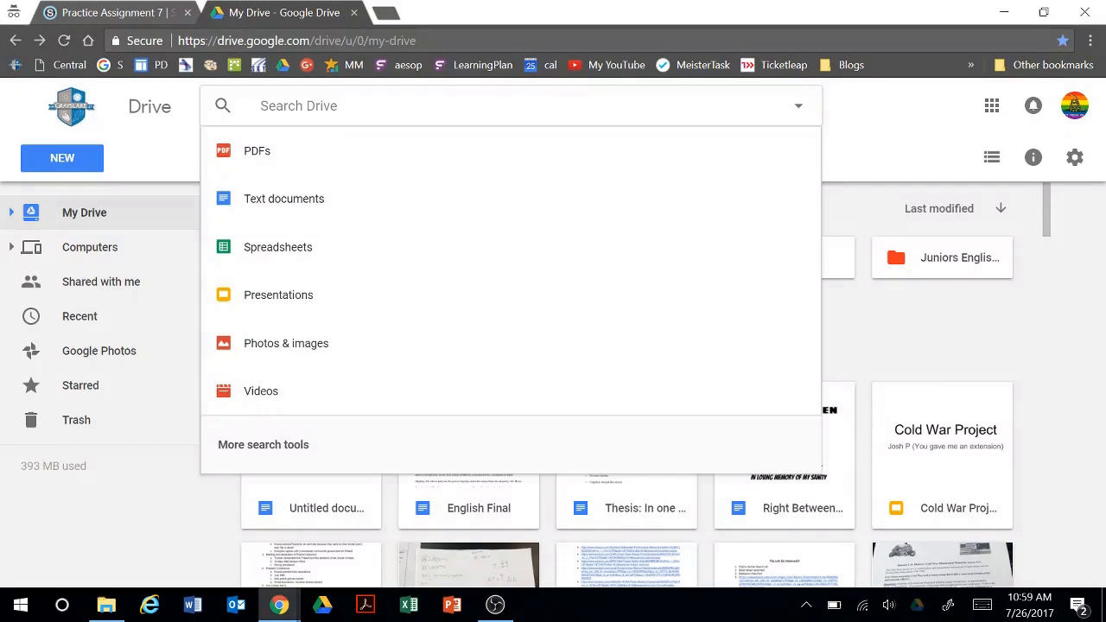
{"action": "type", "text": "joshua"}
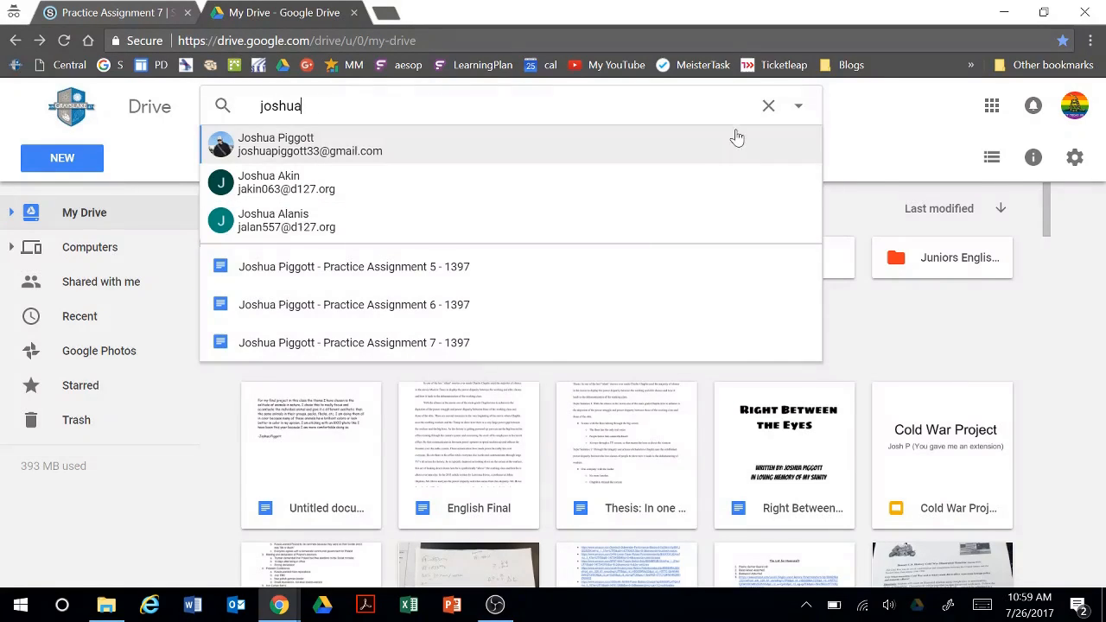
{"action": "left_click", "coordinate": [370, 343]}
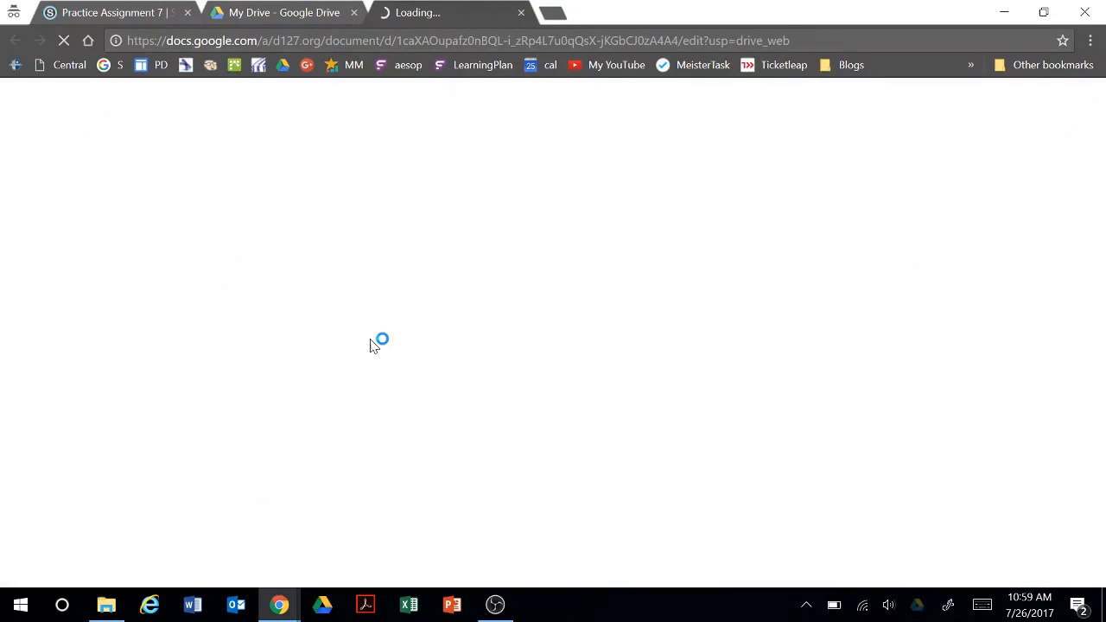
Return to the student's Practice Assignment 7 in Schoology and answer the favorite day question with "Wednesday" on a line below it
{"action": "left_click", "coordinate": [83, 12]}
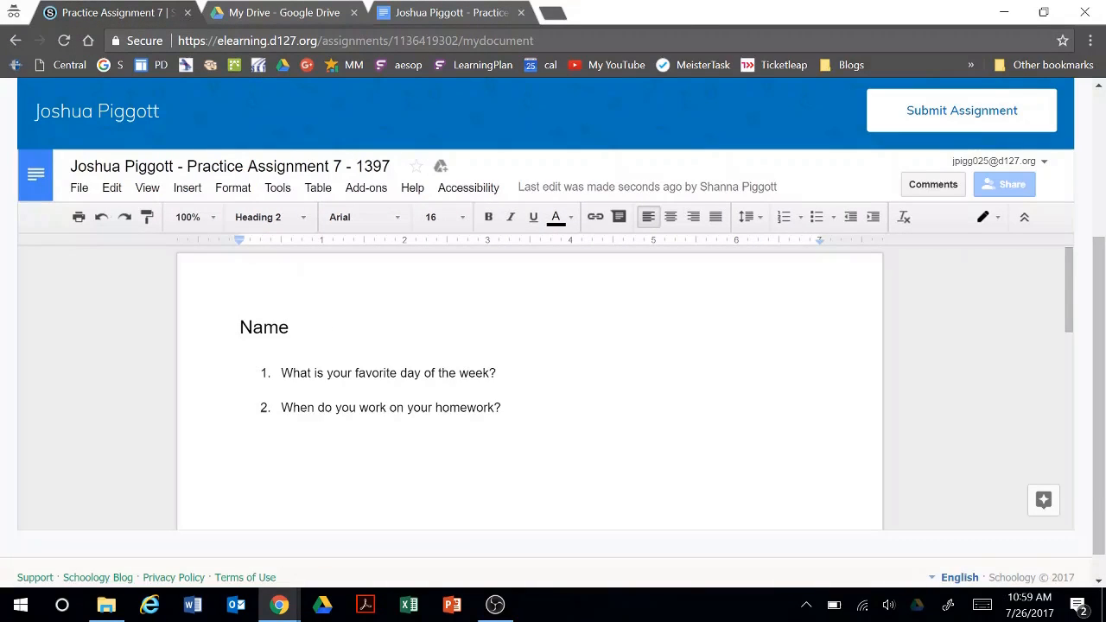
{"action": "scroll", "coordinate": [515, 378], "scroll_direction": "up", "scroll_amount": 3}
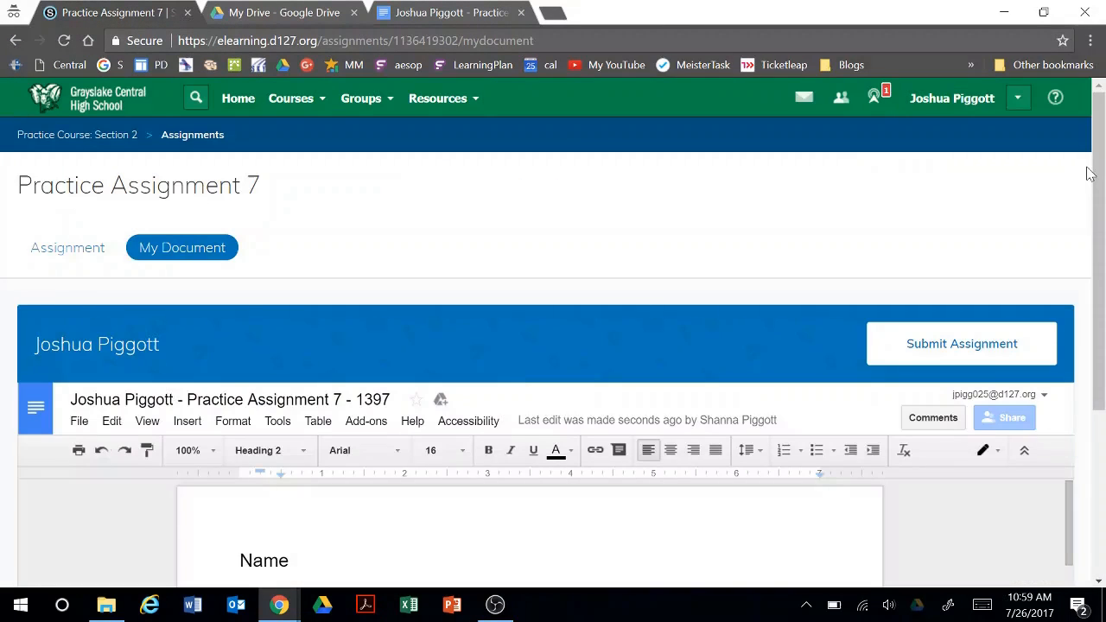
{"action": "left_click_drag", "start_coordinate": [1101, 176], "coordinate": [1105, 331]}
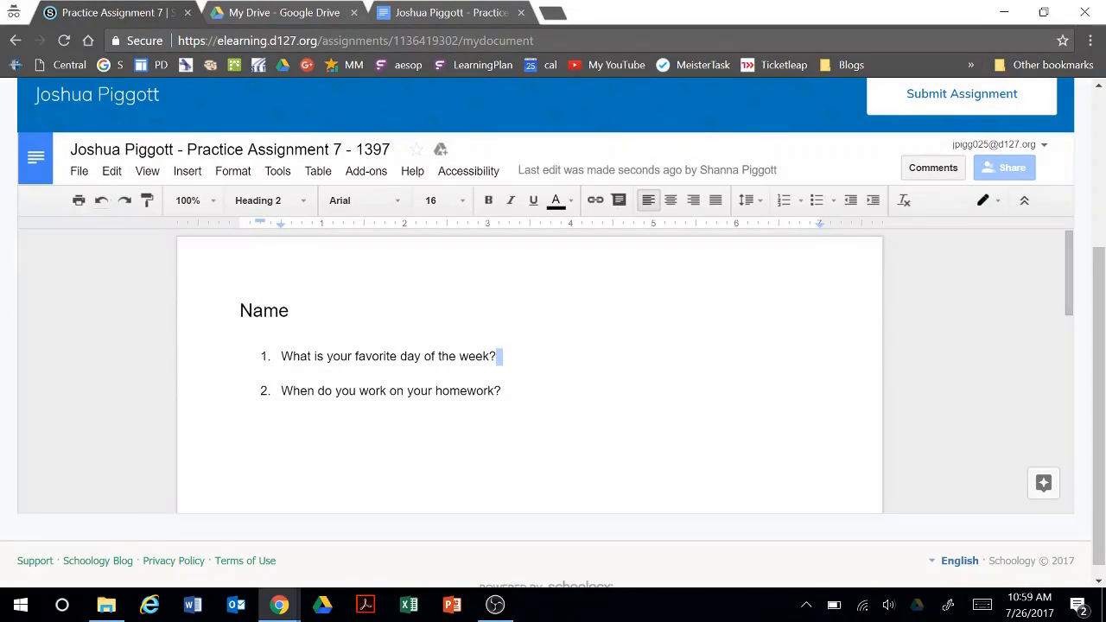
{"action": "mouse_move", "coordinate": [500, 357]}
{"action": "left_mouse_down"}
{"action": "mouse_move", "coordinate": [484, 339]}
{"action": "mouse_move", "coordinate": [497, 372]}
{"action": "left_mouse_up"}
{"action": "key", "text": "Return"}
{"action": "key", "text": "Return"}
{"action": "type", "text": "Wednesday"}
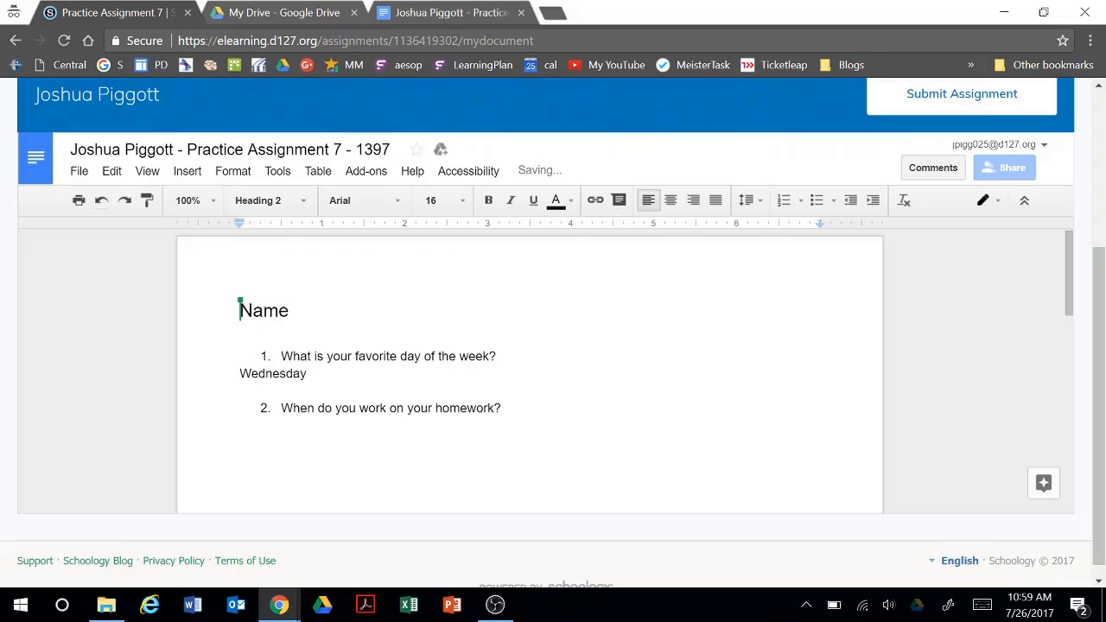
Answer the homework question with "Lunch time" on a line below it
{"action": "left_click", "coordinate": [502, 408]}
{"action": "key", "text": "Return"}
{"action": "key", "text": "Return"}
{"action": "type", "text": "Lunch time"}
In the Google Docs copy, extend the answers to "Wednesday, because it is in the middle" and "Lunch time, so I don't have to work on it later."
{"action": "left_click", "coordinate": [467, 12]}
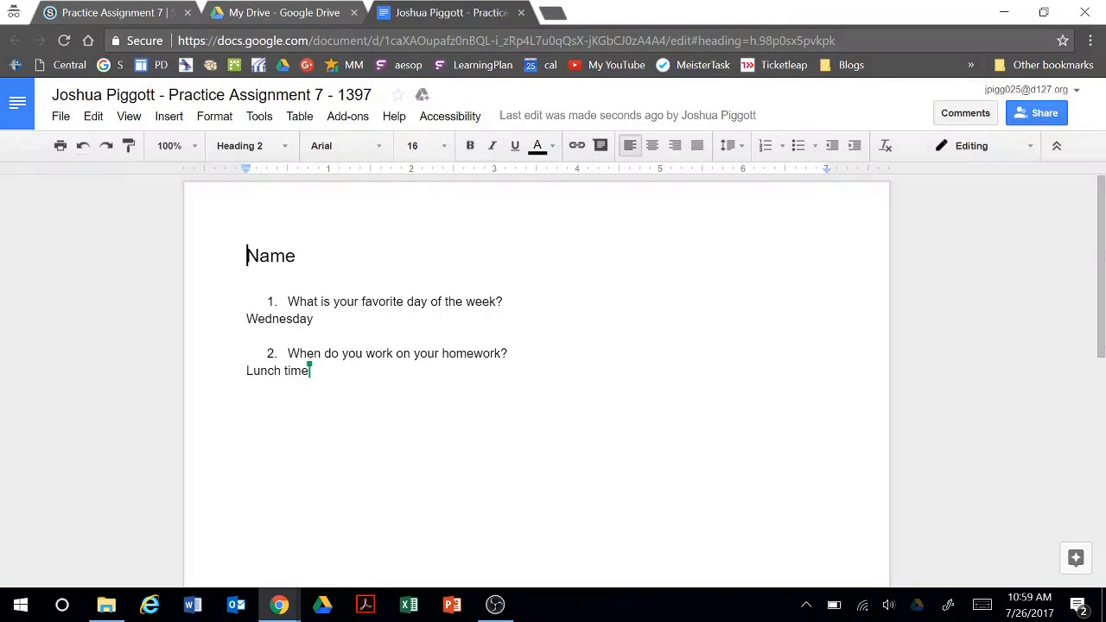
{"action": "double_click", "coordinate": [317, 320]}
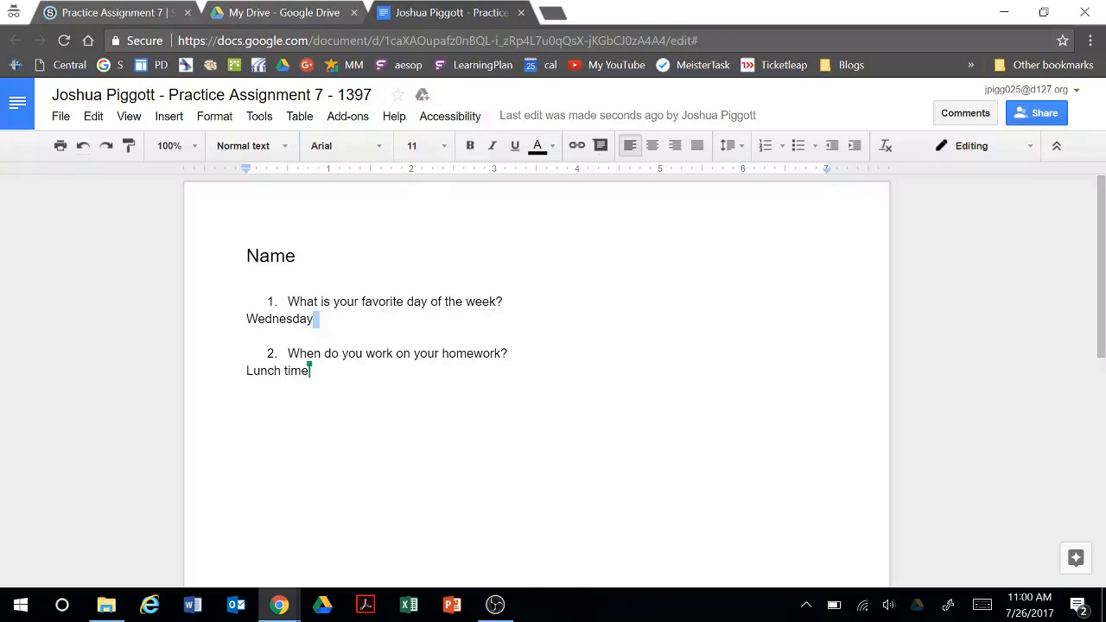
{"action": "type", "text": ", becau"}
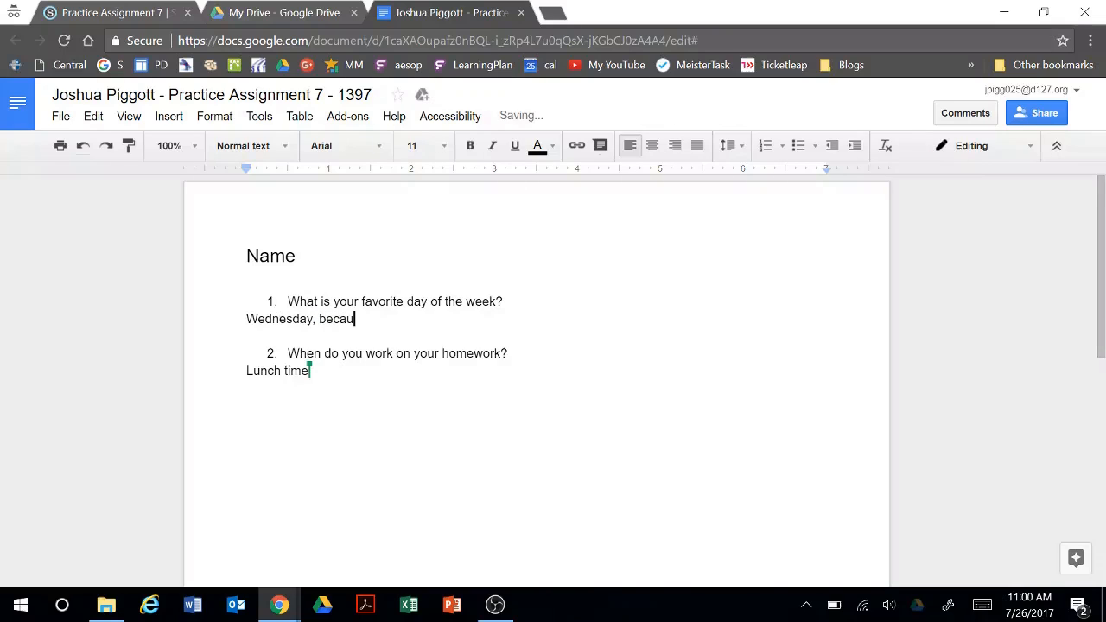
{"action": "type", "text": "se it is in the middle"}
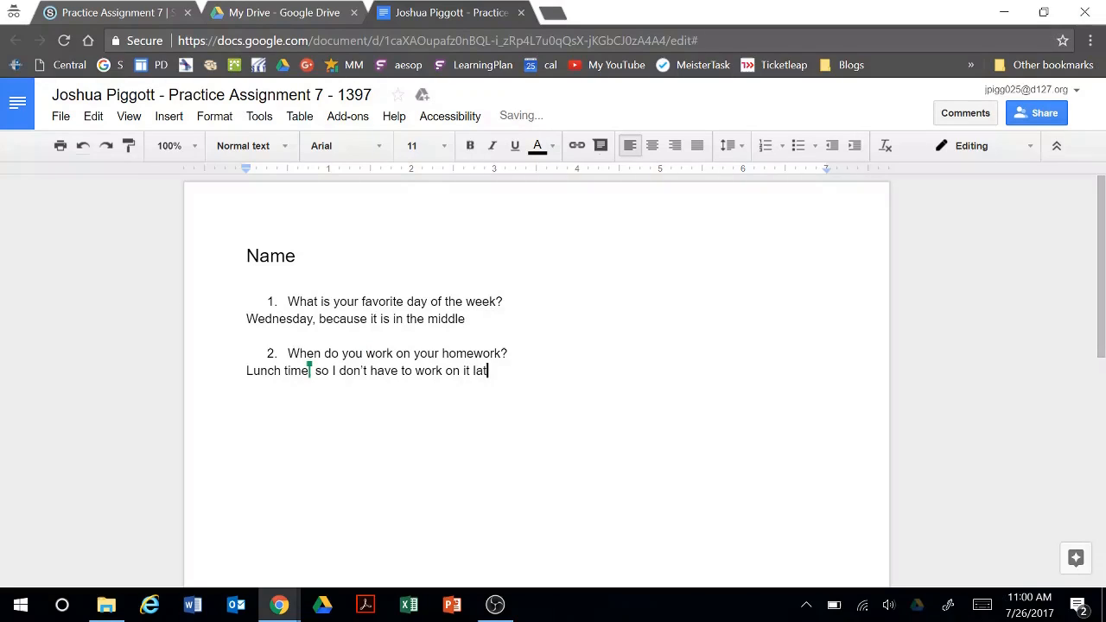
Check the extended answers in the student's Schoology document, and refresh the teacher's in-progress view to inspect the same work
{"action": "left_click", "coordinate": [132, 13]}
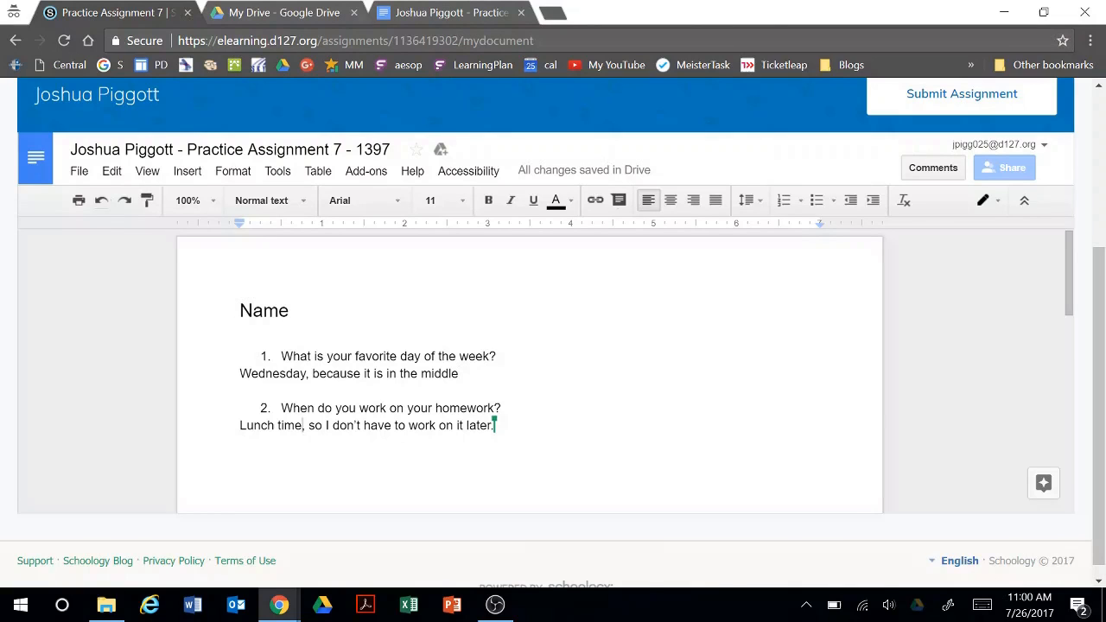
{"action": "left_click", "coordinate": [285, 605]}
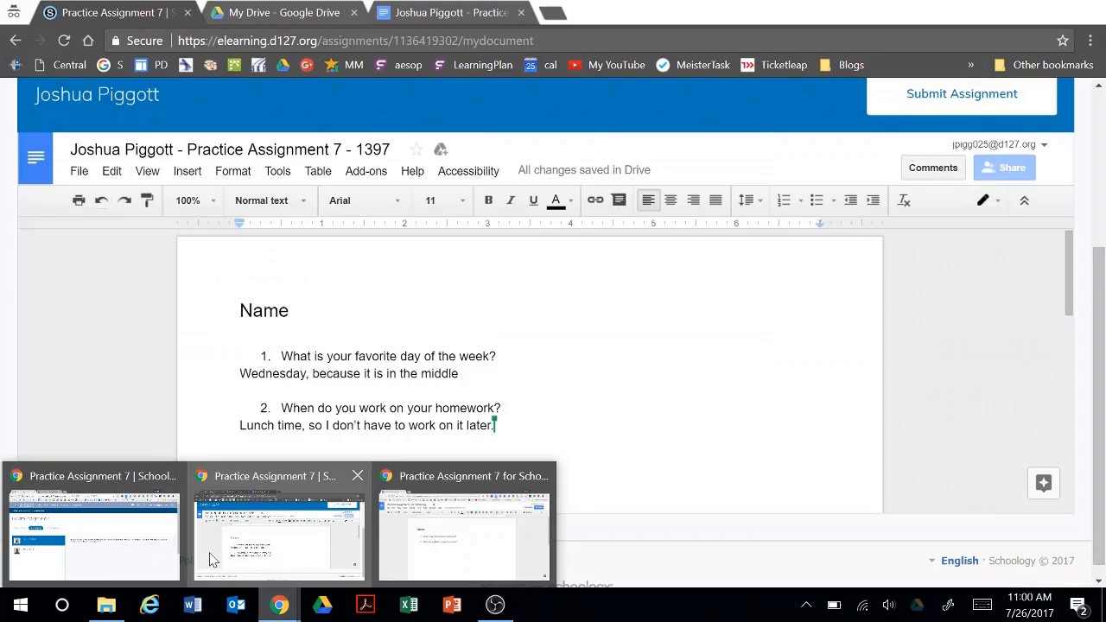
{"action": "left_click", "coordinate": [156, 562]}
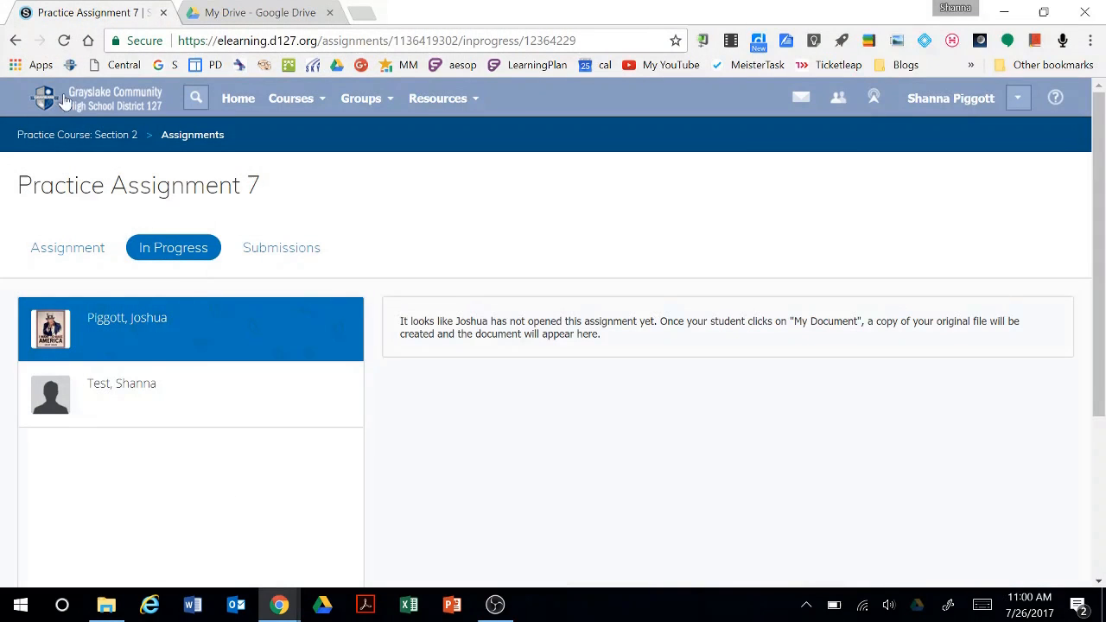
{"action": "left_click", "coordinate": [64, 41]}
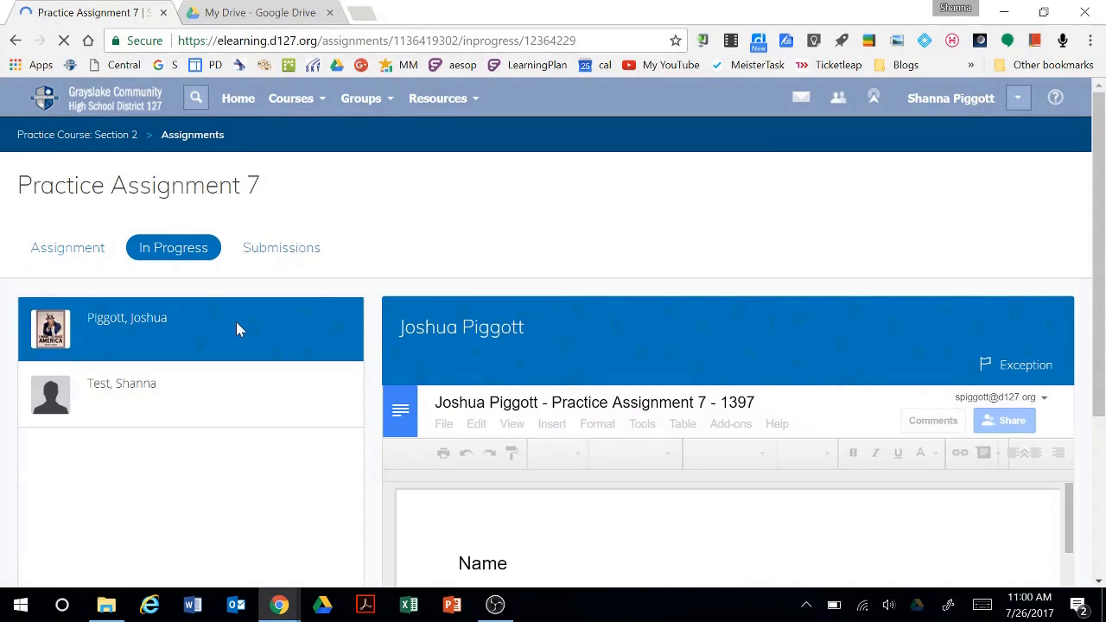
{"action": "left_click_drag", "start_coordinate": [1101, 216], "coordinate": [1105, 380]}
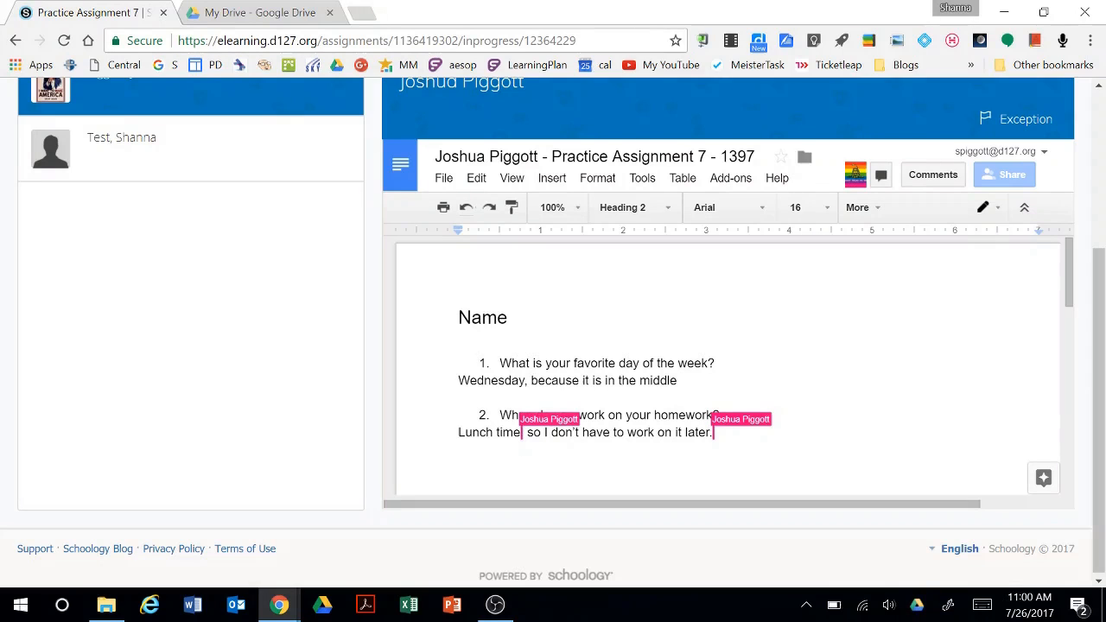
{"action": "scroll", "coordinate": [657, 384], "scroll_direction": "up", "scroll_amount": 3}
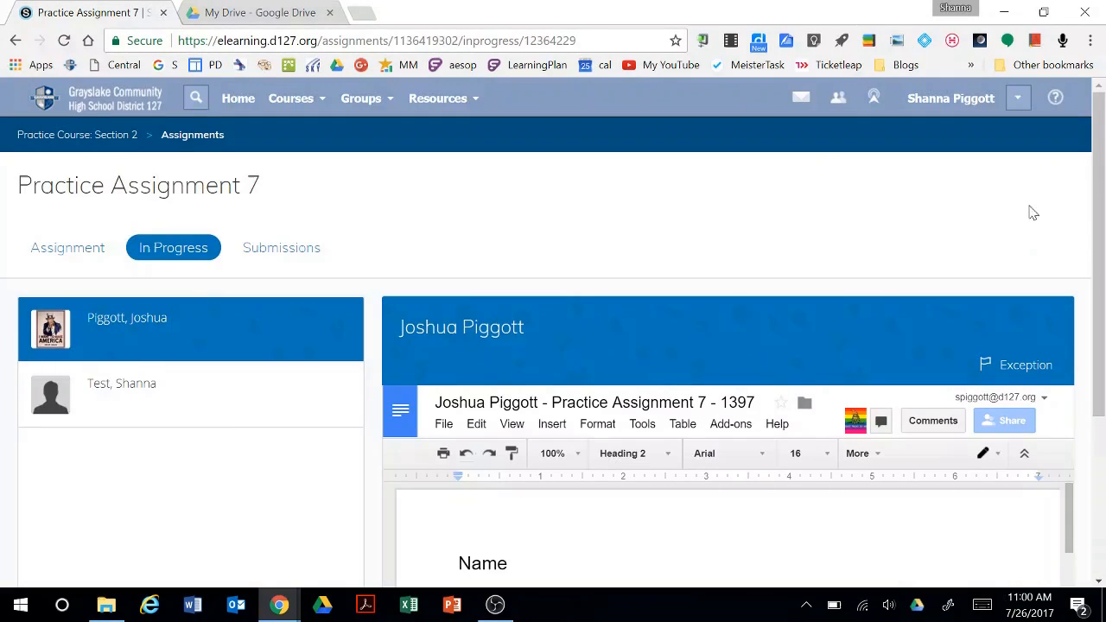
As the teacher, move the word "middle" in the student's first answer onto its own line
{"action": "left_click_drag", "start_coordinate": [1102, 203], "coordinate": [1104, 367]}
{"action": "left_click", "coordinate": [679, 378]}
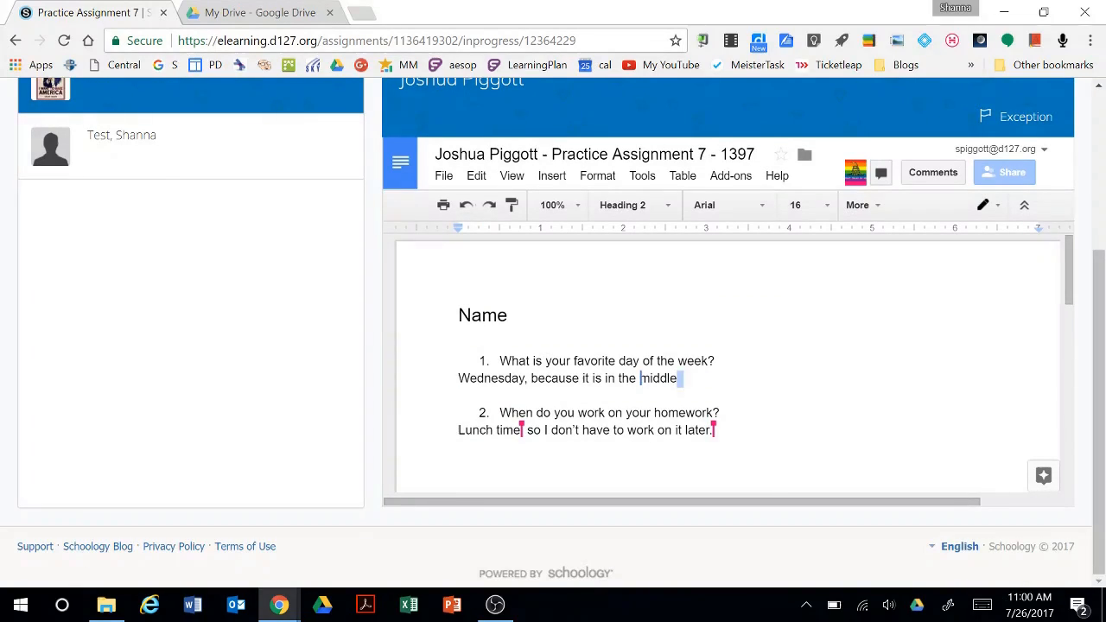
{"action": "key", "text": "Return"}
Attach the comment "that's my favorite too!" to the word "middle" in the student's document
{"action": "key", "text": "shift+Left"}
{"action": "key", "text": "shift+Left"}
{"action": "key", "text": "shift+Left"}
{"action": "key", "text": "shift+Left"}
{"action": "key", "text": "shift+Left"}
{"action": "key", "text": "shift+Left"}
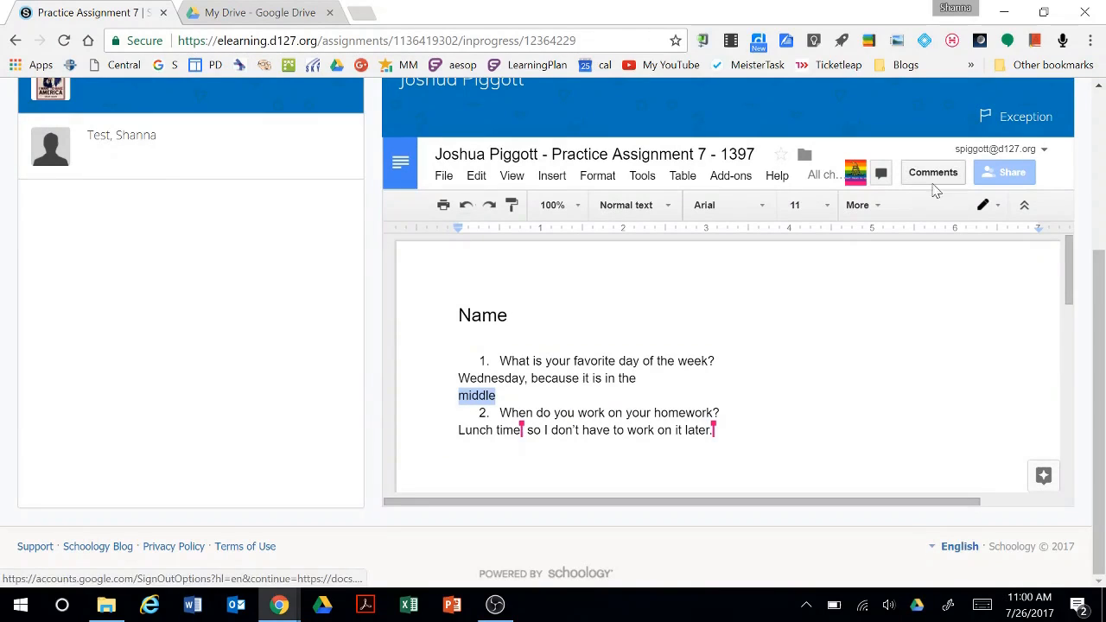
{"action": "left_click", "coordinate": [932, 176]}
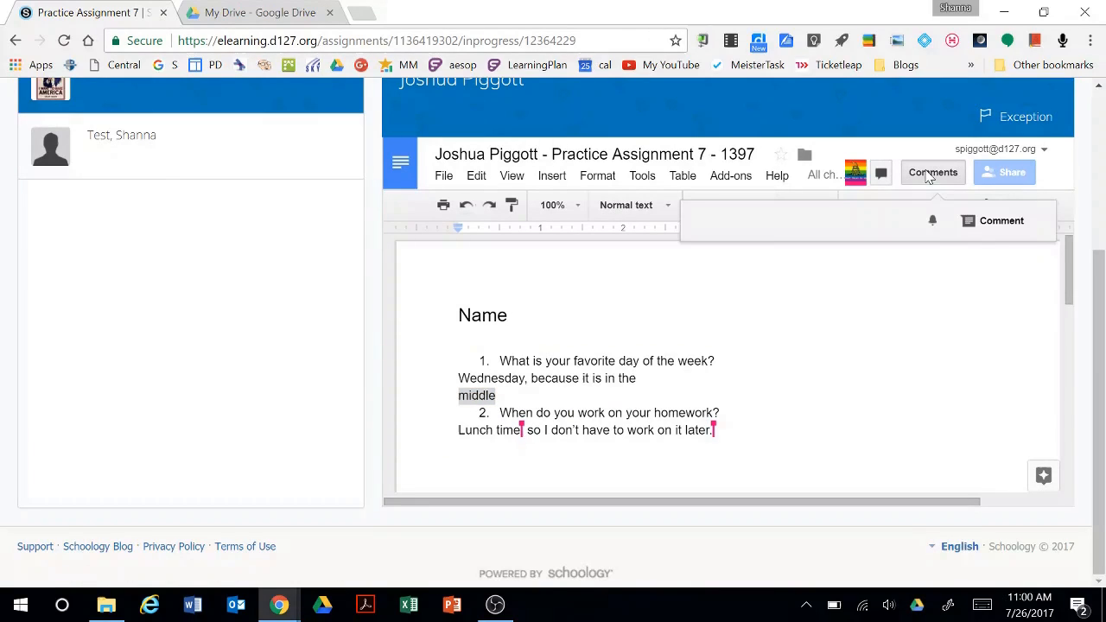
{"action": "left_click", "coordinate": [1001, 221]}
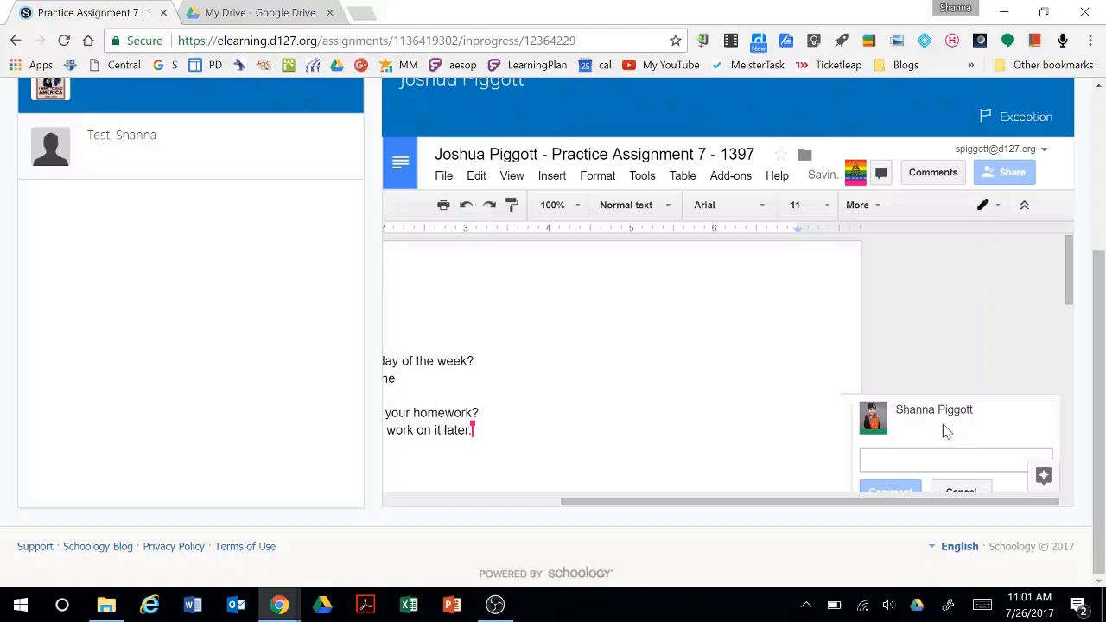
{"action": "type", "text": "that "}
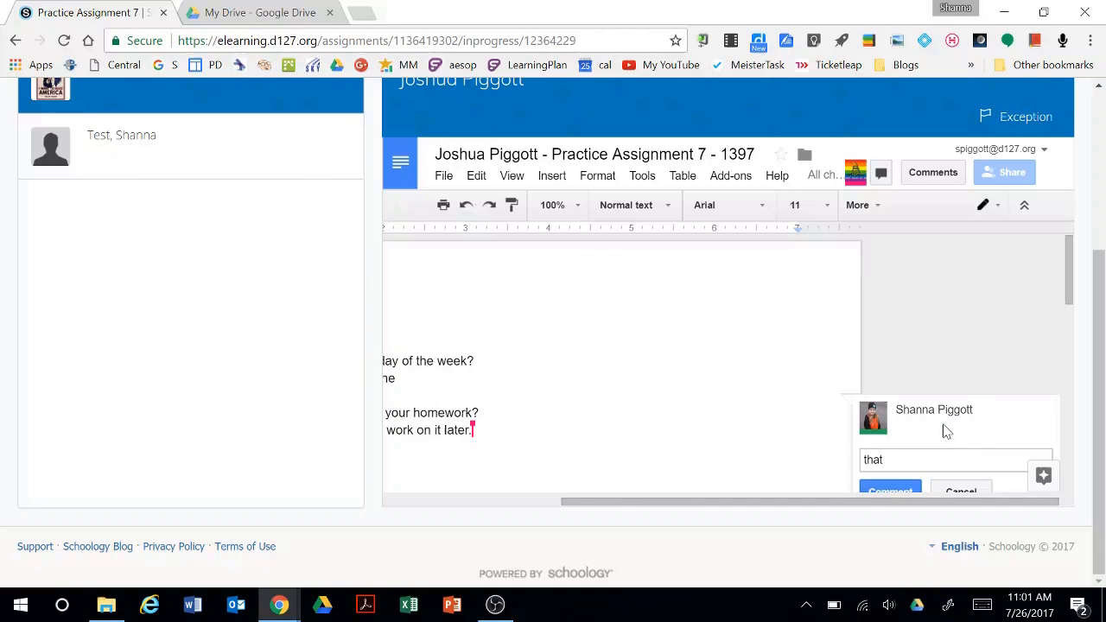
{"action": "type", "text": "'s my fav"}
{"action": "left_click", "coordinate": [896, 489]}
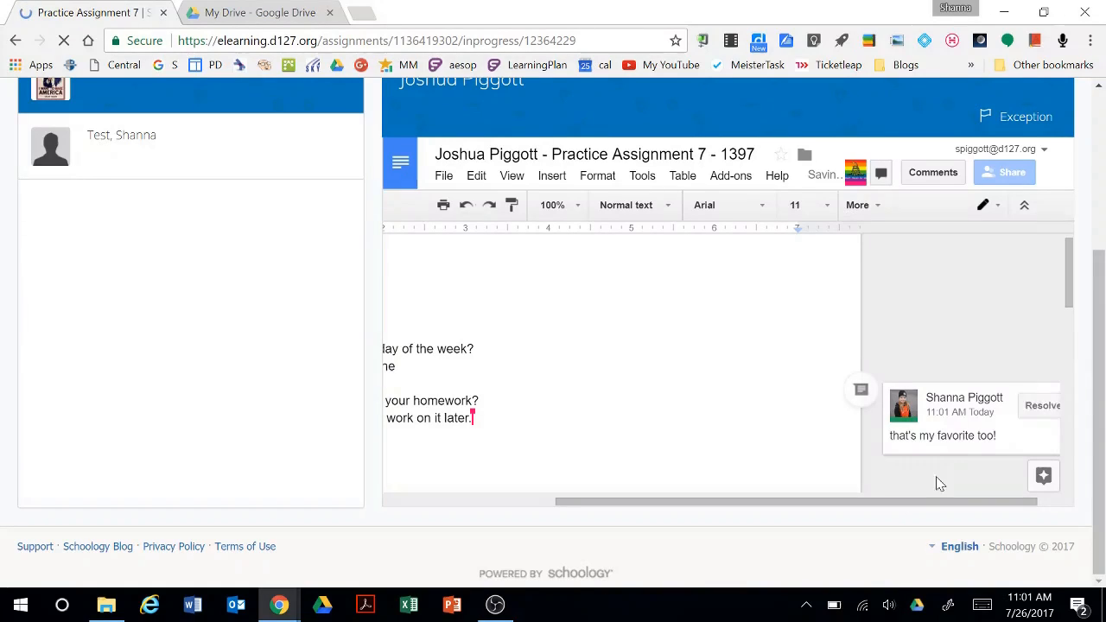
{"action": "left_click_drag", "start_coordinate": [924, 504], "coordinate": [724, 521]}
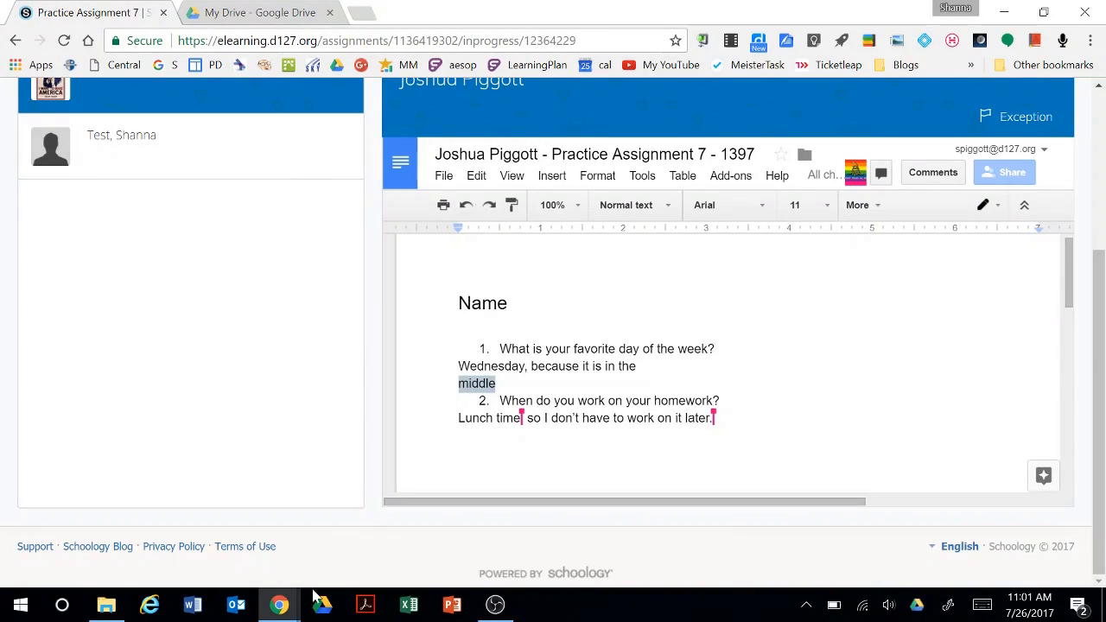
Check the teacher's comment in the student's Schoology document, and return to the teacher's in-progress view
{"action": "mouse_move", "coordinate": [287, 608]}
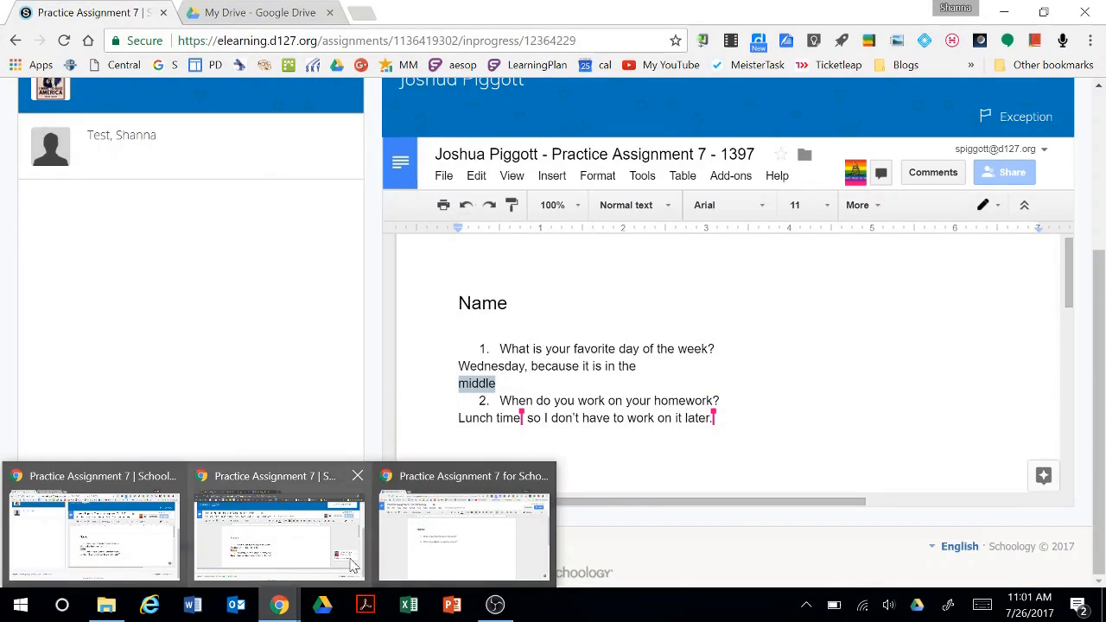
{"action": "mouse_move", "coordinate": [354, 545]}
{"action": "left_click", "coordinate": [316, 544]}
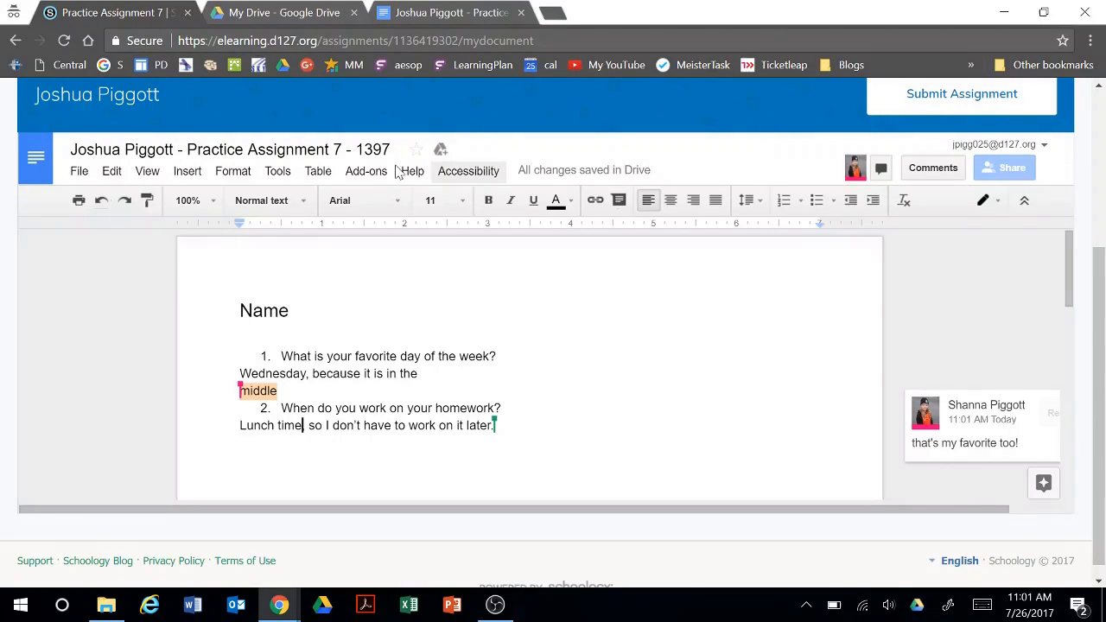
{"action": "mouse_move", "coordinate": [278, 609]}
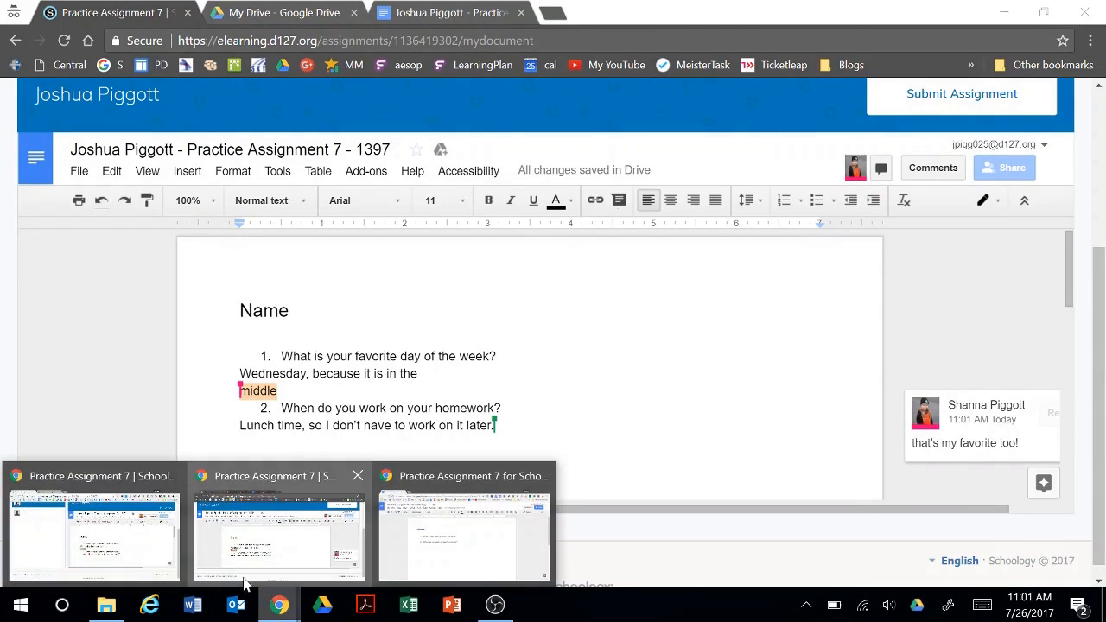
{"action": "left_click", "coordinate": [151, 545]}
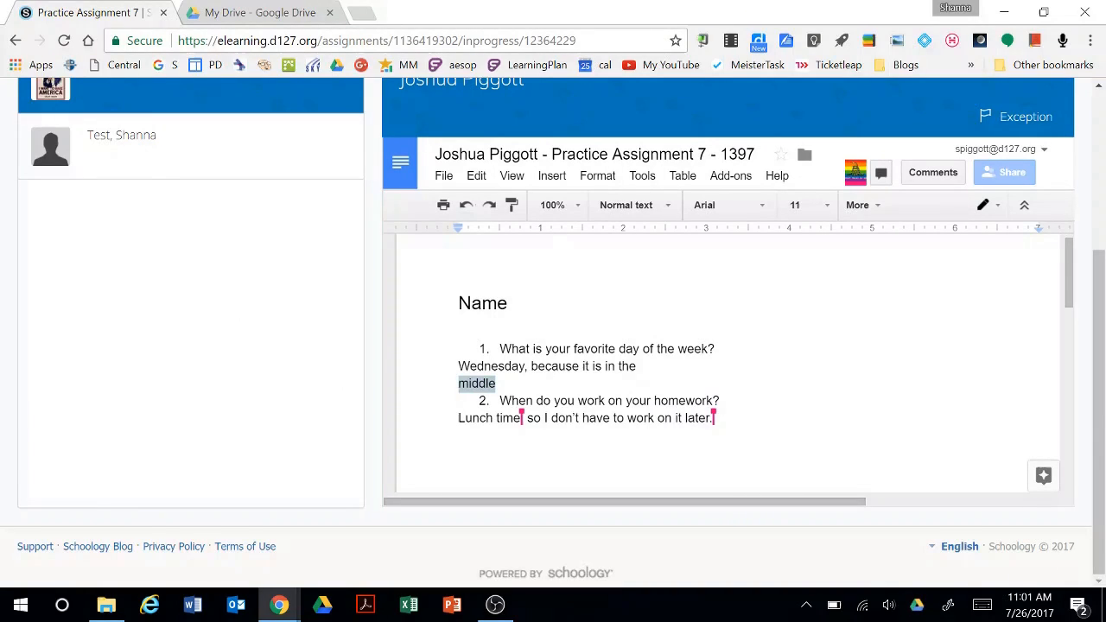
{"action": "left_click_drag", "start_coordinate": [1096, 350], "coordinate": [1105, 270]}
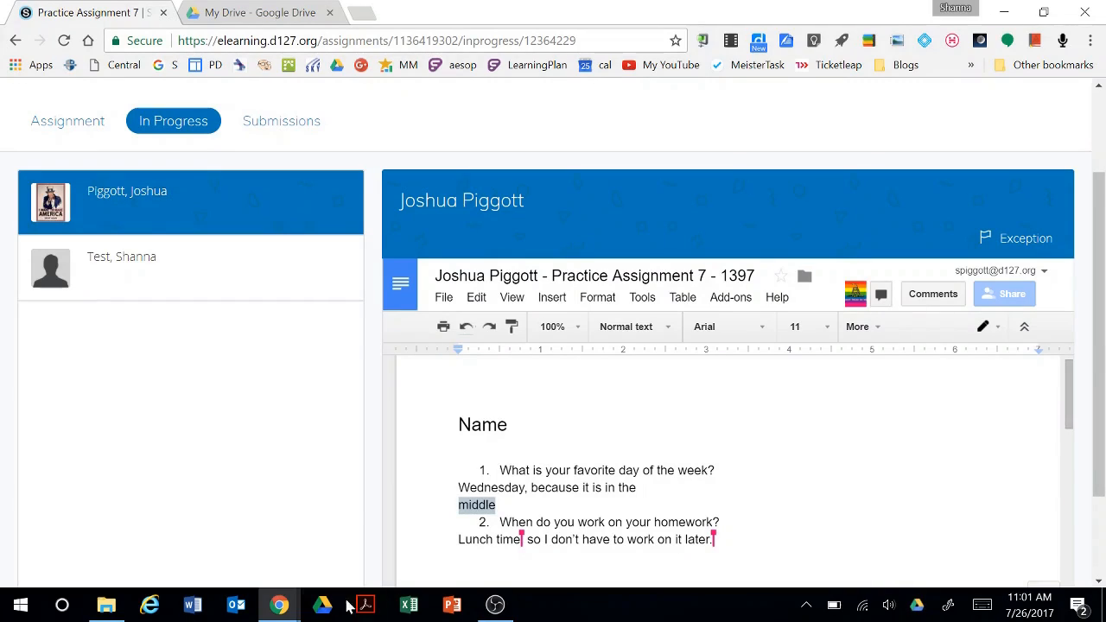
Switch to the student's window, submit Practice Assignment 7 and dismiss the submission confirmation
{"action": "mouse_move", "coordinate": [279, 609]}
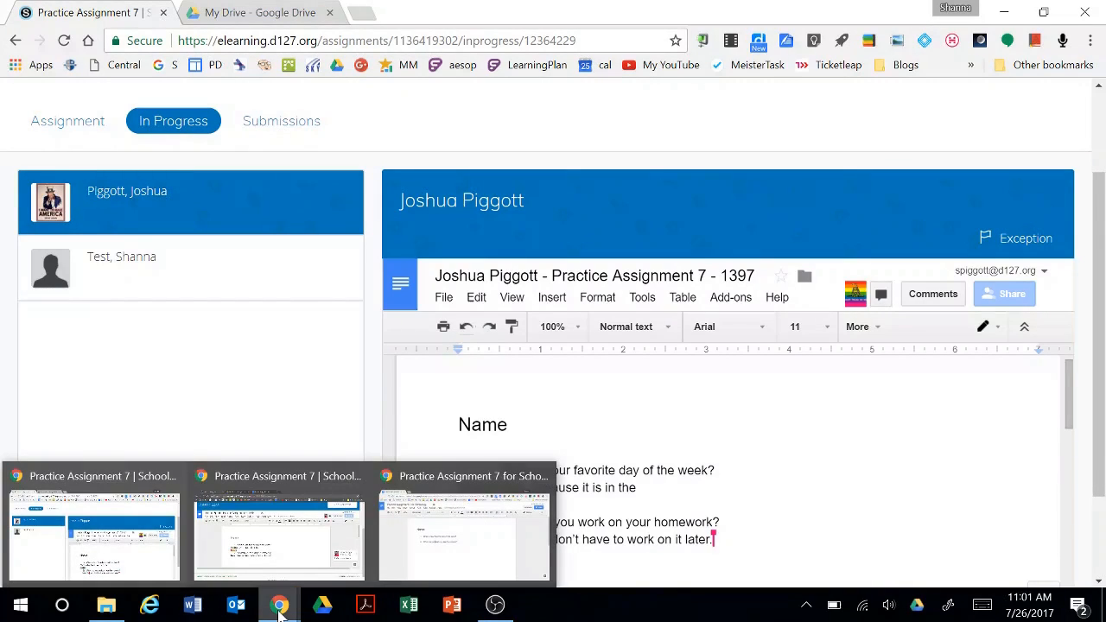
{"action": "left_click", "coordinate": [290, 553]}
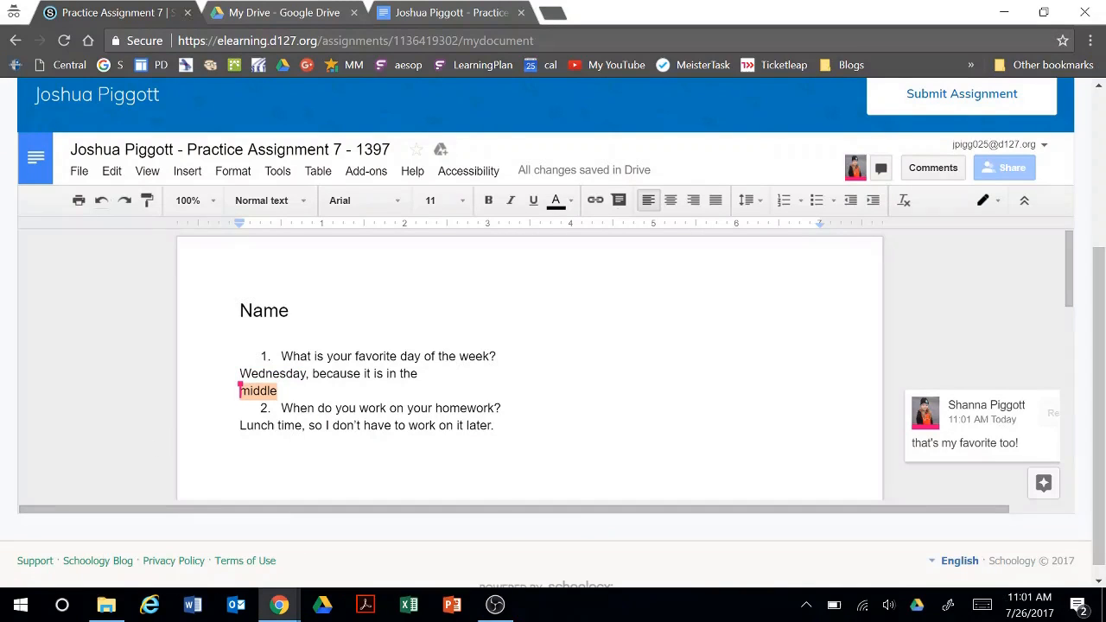
{"action": "scroll", "coordinate": [1063, 244], "scroll_direction": "up", "scroll_amount": 3}
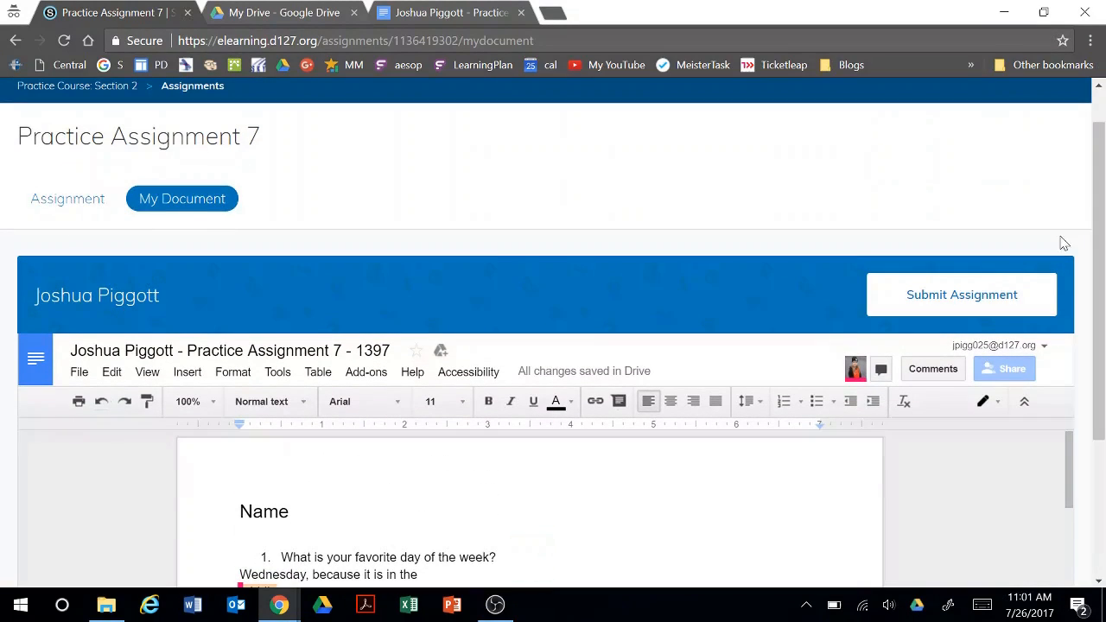
{"action": "left_click", "coordinate": [1000, 293]}
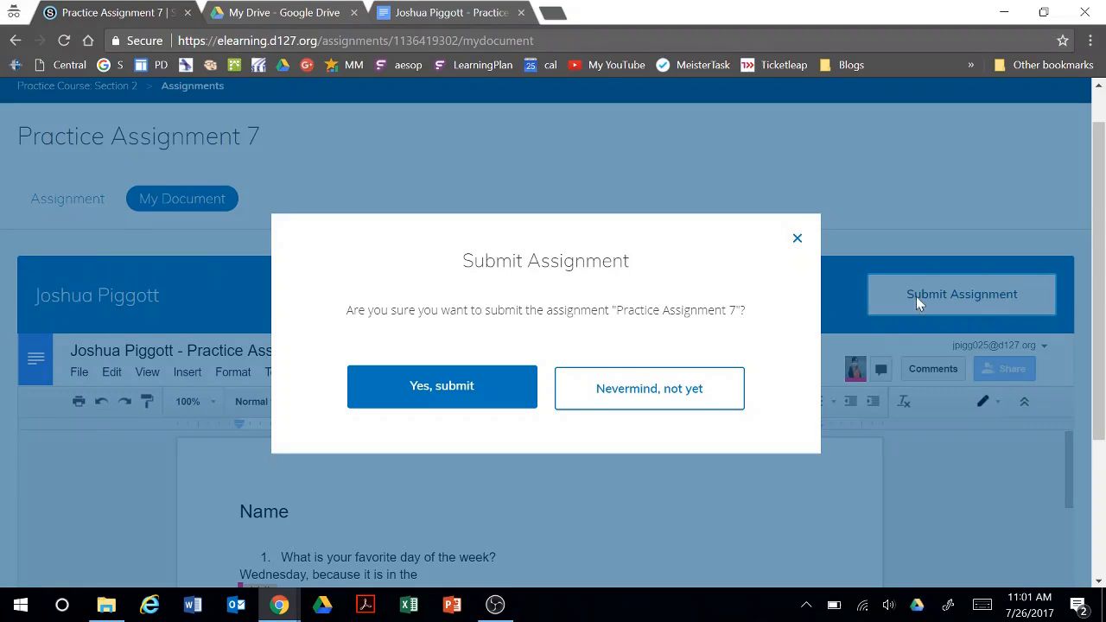
{"action": "left_click", "coordinate": [425, 390]}
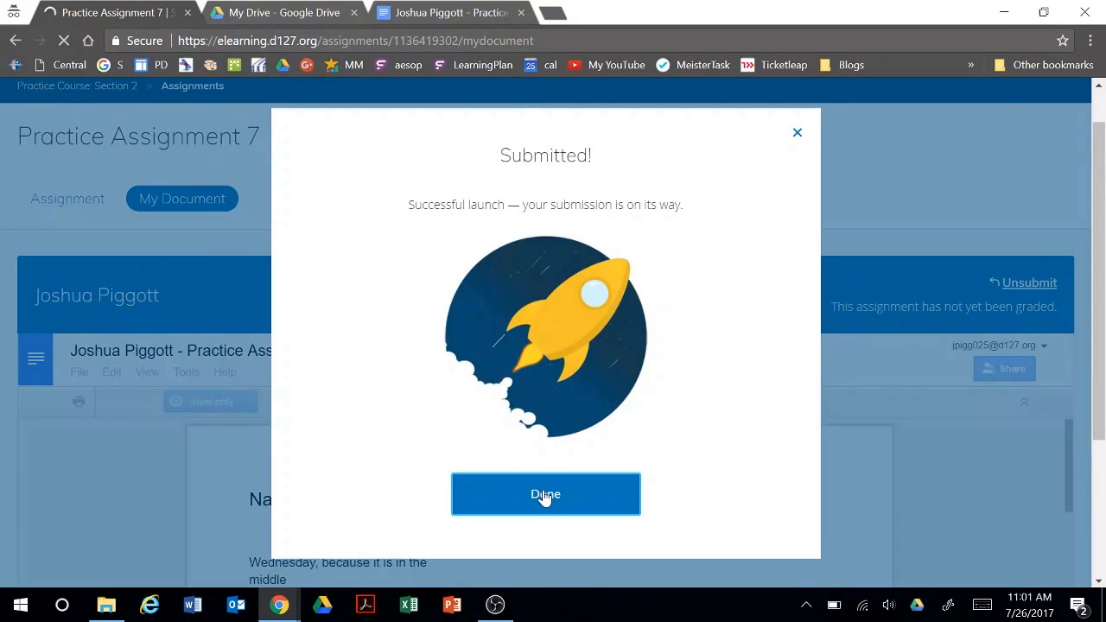
{"action": "left_click", "coordinate": [545, 496]}
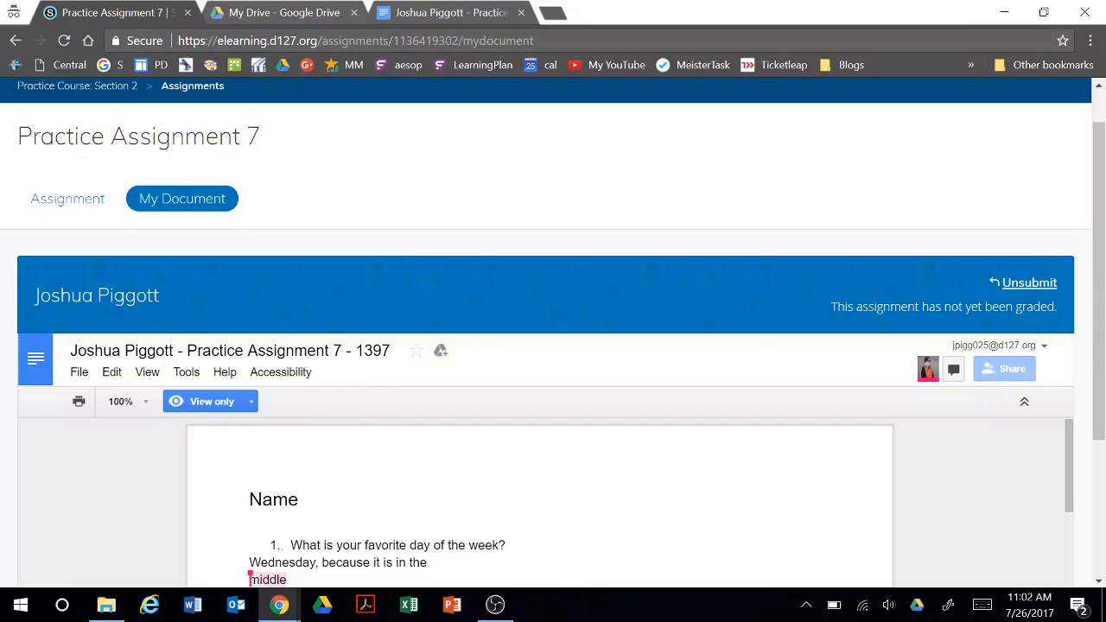
Reload the student's Google Docs copy to check its editing access, and return to the submitted assignment in Schoology
{"action": "left_click", "coordinate": [426, 12]}
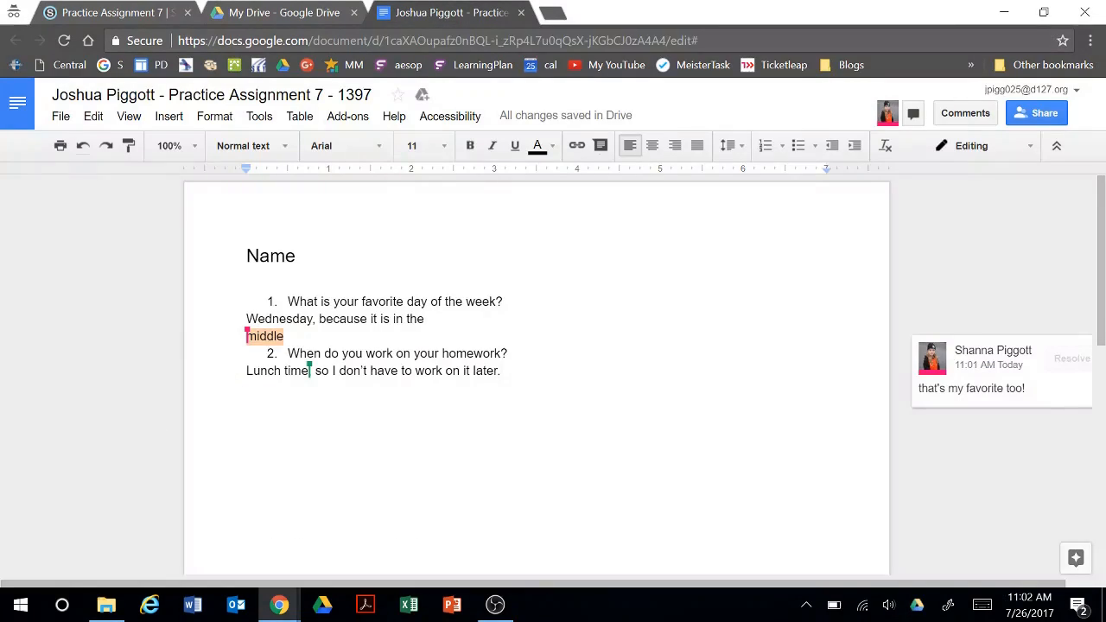
{"action": "left_click", "coordinate": [64, 41]}
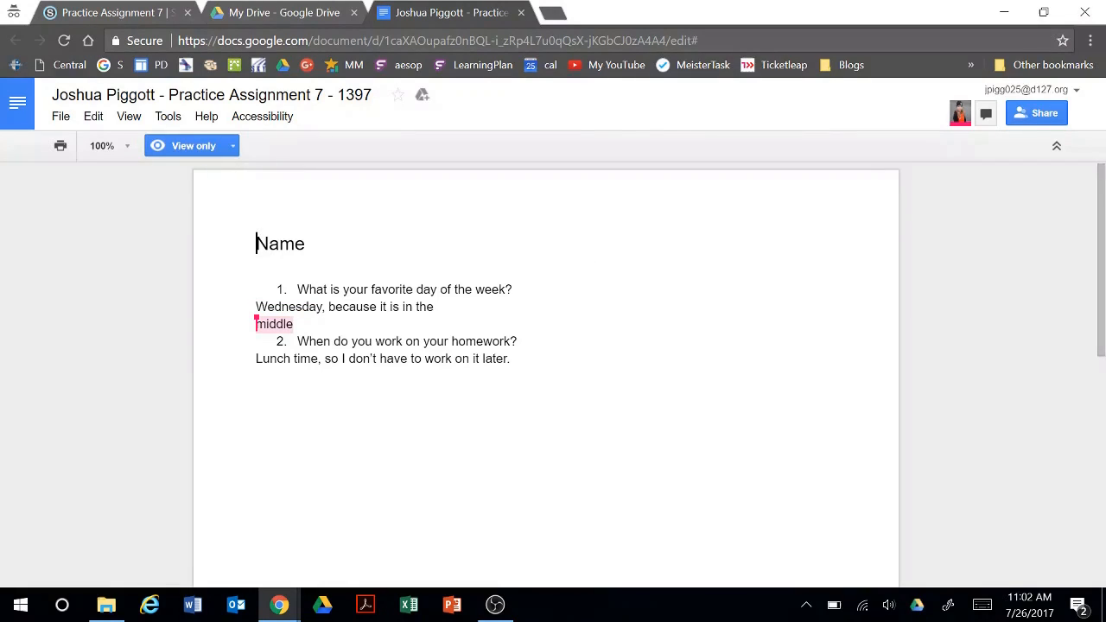
{"action": "left_click", "coordinate": [123, 19]}
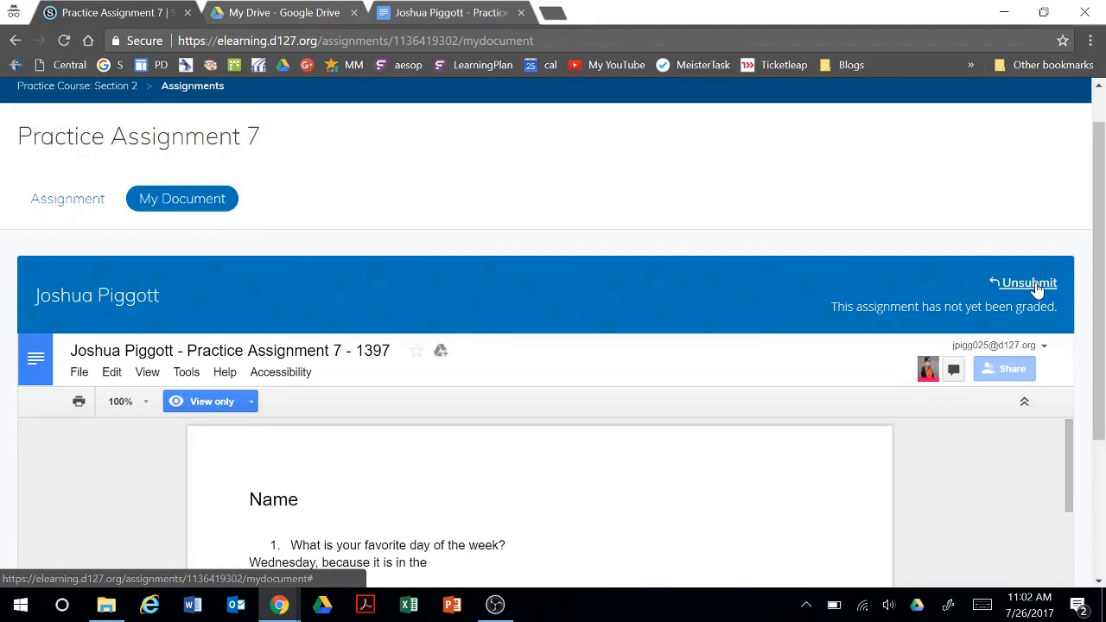
Switch to the teacher's window, refresh the in-progress list and open the student's document among the submissions
{"action": "left_click", "coordinate": [264, 600]}
{"action": "left_click", "coordinate": [125, 553]}
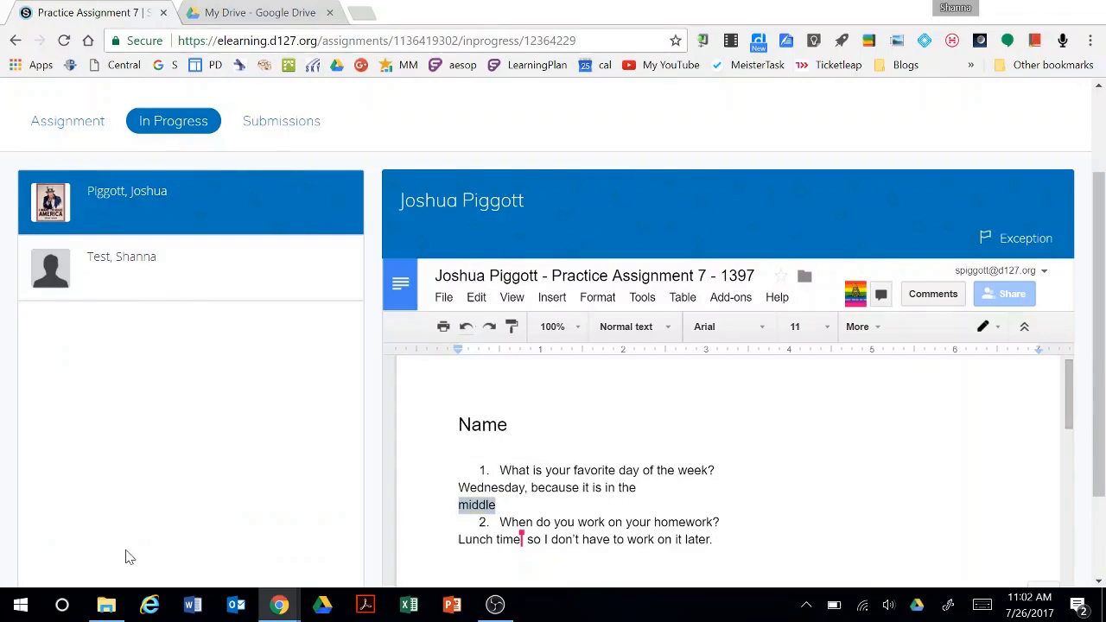
{"action": "left_click", "coordinate": [64, 40]}
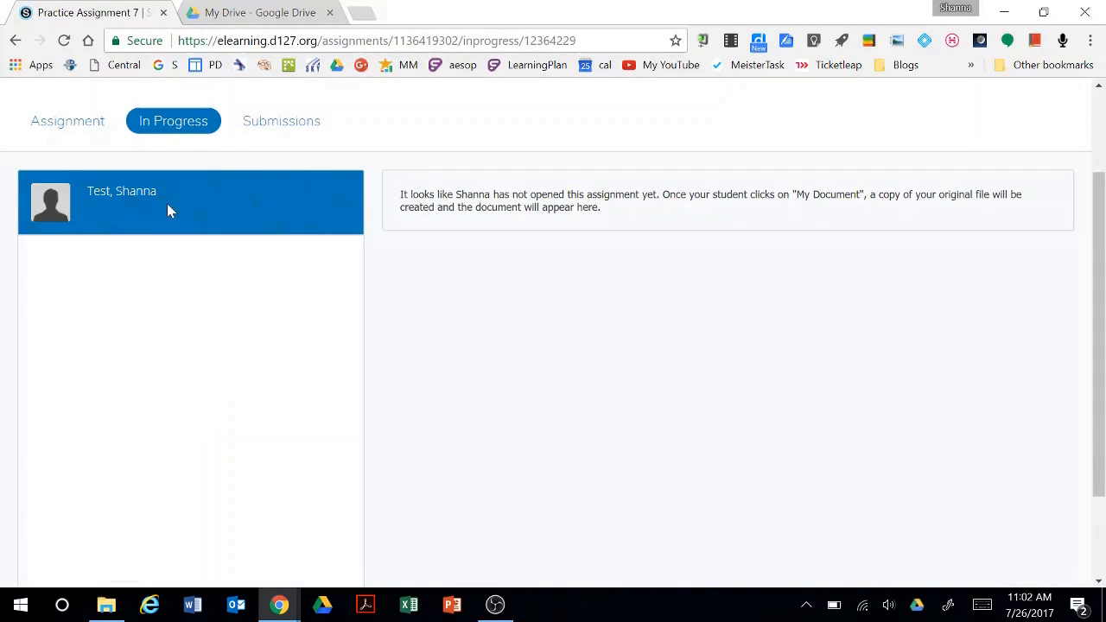
{"action": "left_click", "coordinate": [279, 121]}
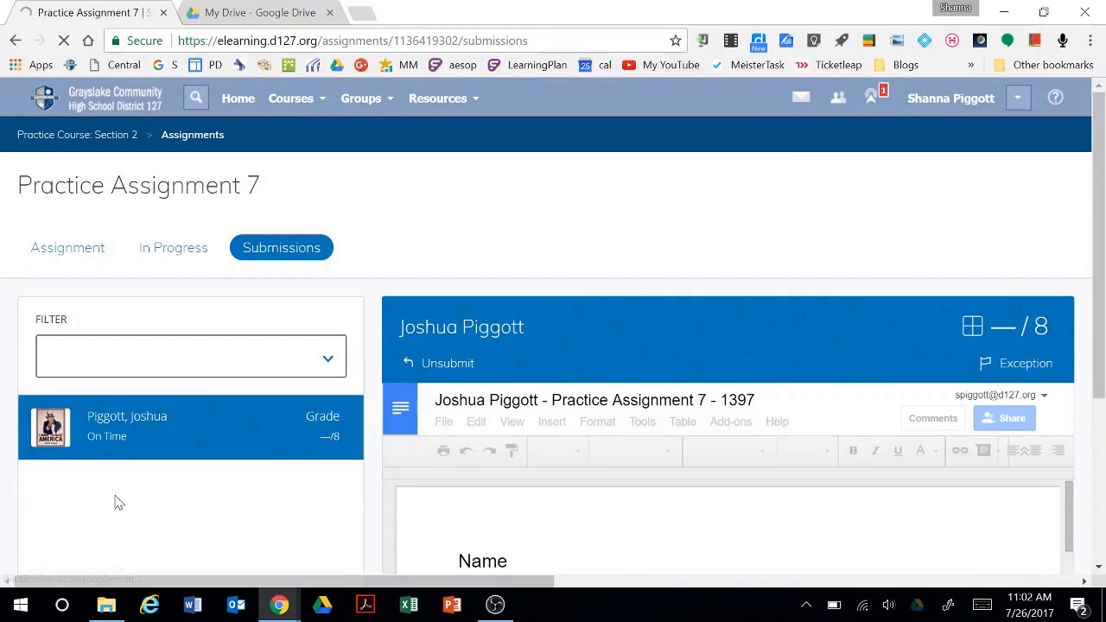
{"action": "left_click_drag", "start_coordinate": [1101, 190], "coordinate": [1104, 279]}
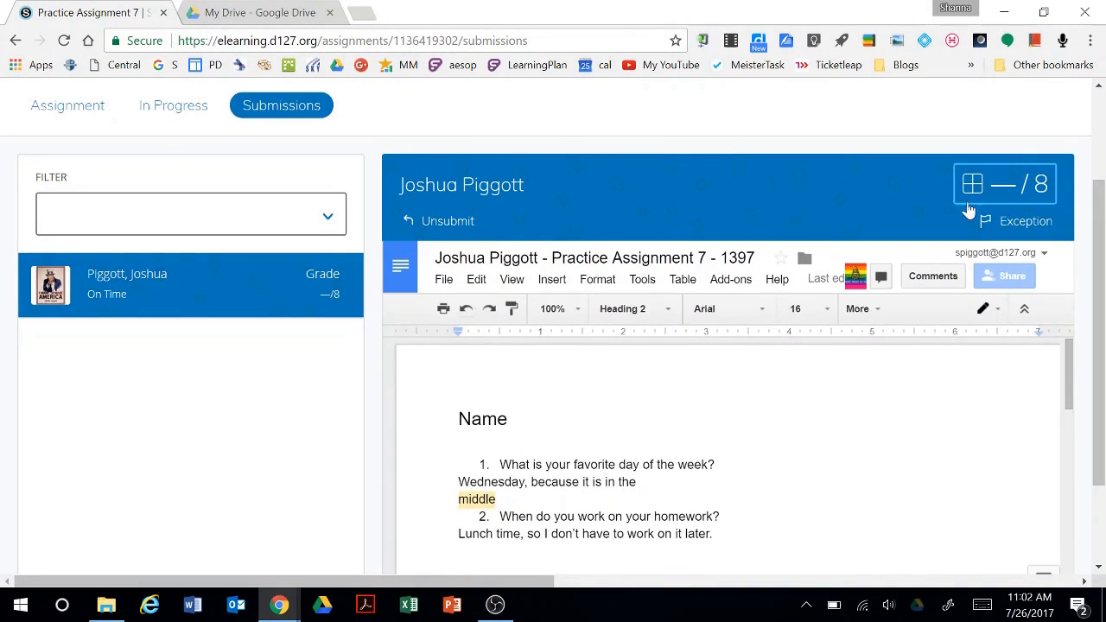
Score the student's submission with the rubric, giving Question 1 a 4 (Excellent) and Question 2 a 3 (Good)
{"action": "left_click", "coordinate": [1030, 199]}
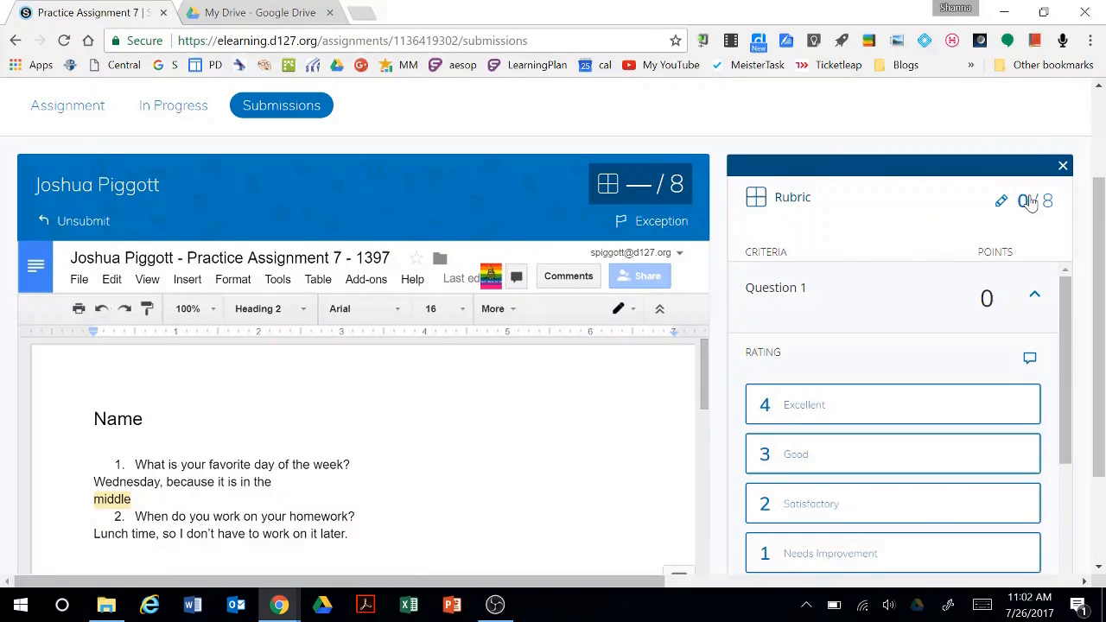
{"action": "left_click", "coordinate": [886, 407]}
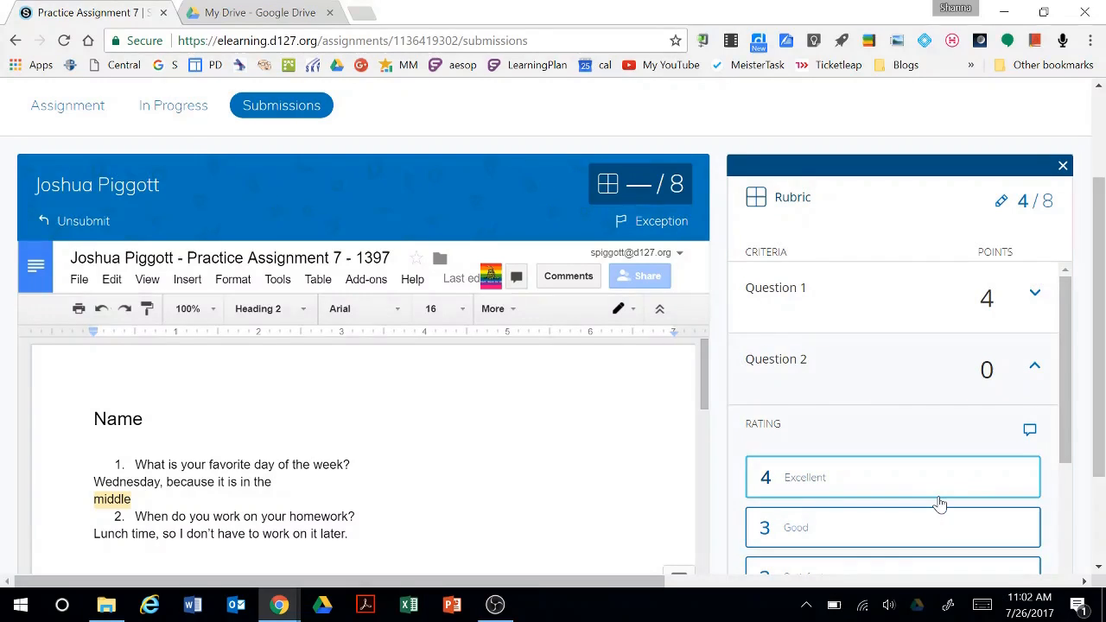
{"action": "left_click", "coordinate": [935, 527]}
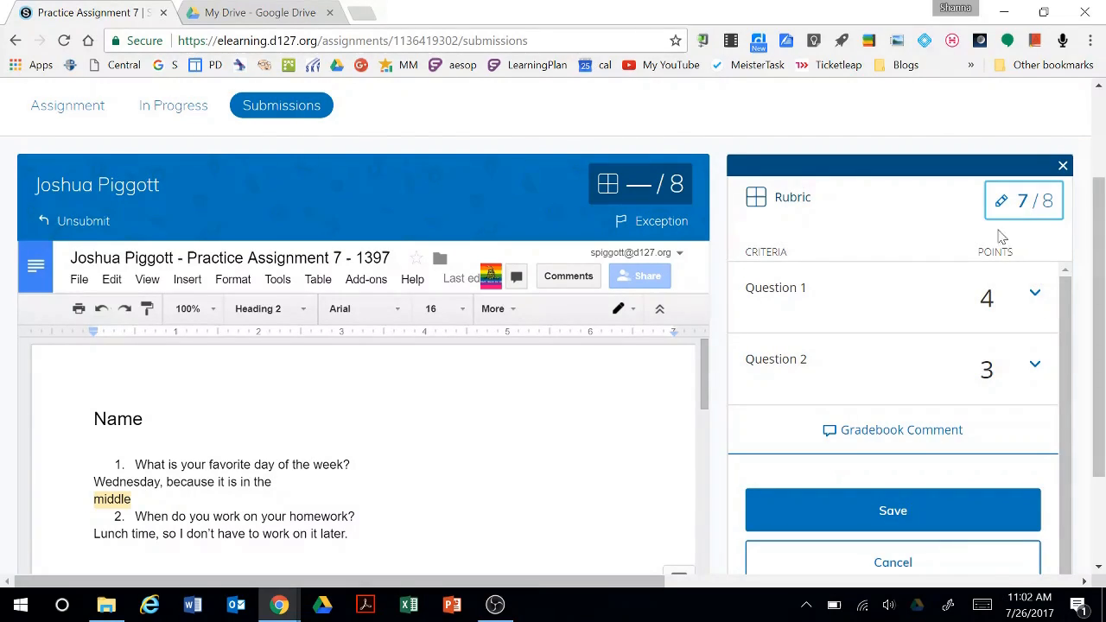
Add the gradebook comment "Thanks", share it with the student, and save the rubric grade
{"action": "scroll", "coordinate": [950, 268], "scroll_direction": "down", "scroll_amount": 3}
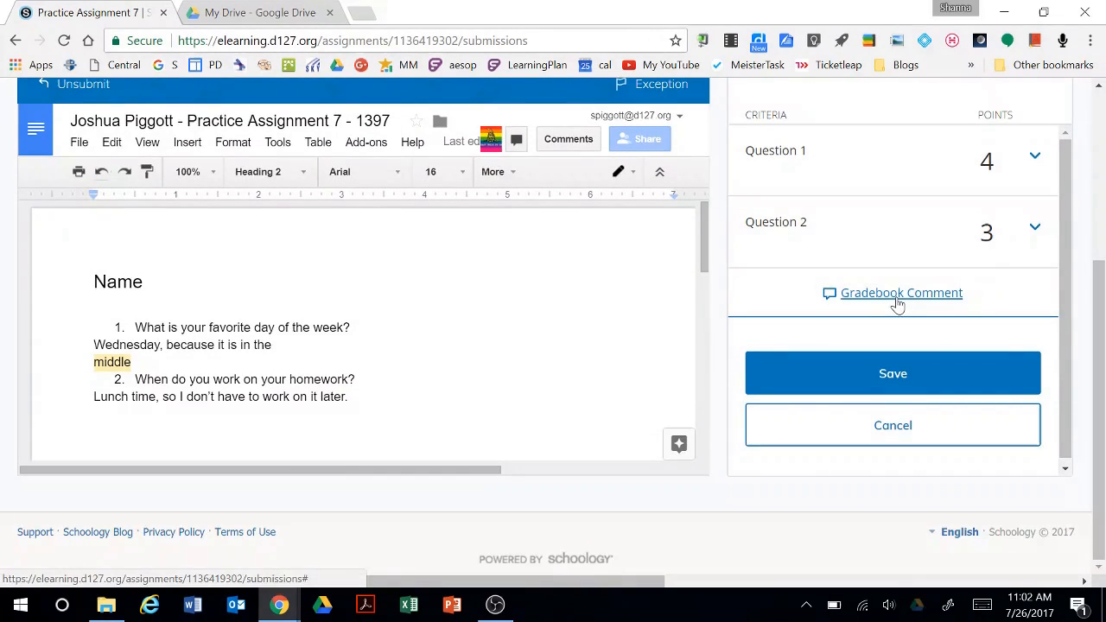
{"action": "left_click", "coordinate": [897, 298]}
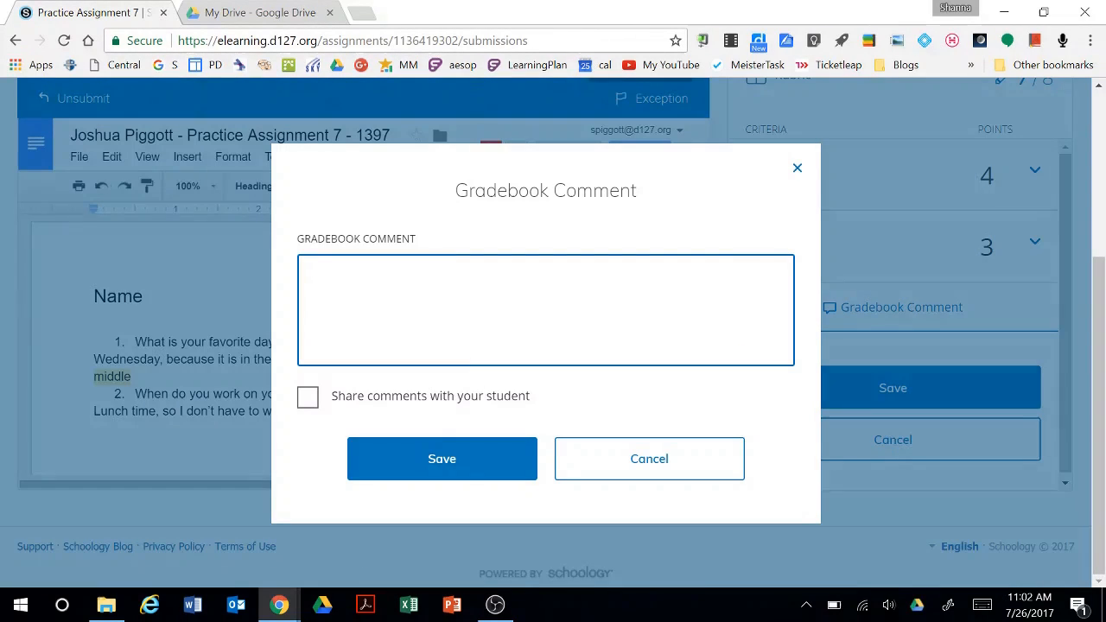
{"action": "left_click", "coordinate": [309, 399]}
{"action": "left_click", "coordinate": [415, 460]}
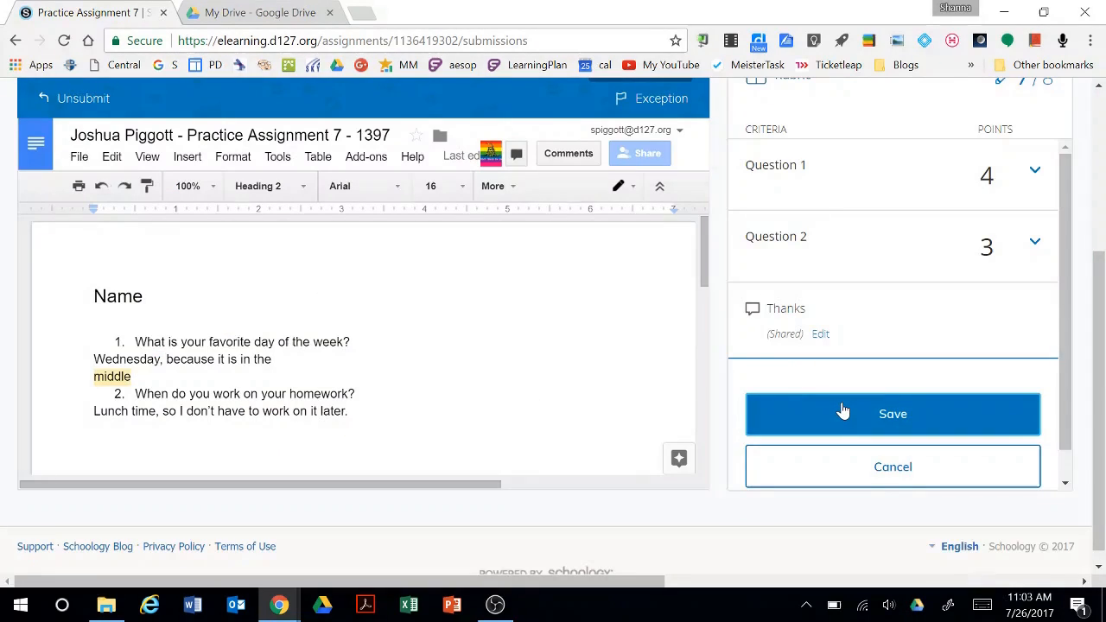
{"action": "left_click", "coordinate": [842, 412]}
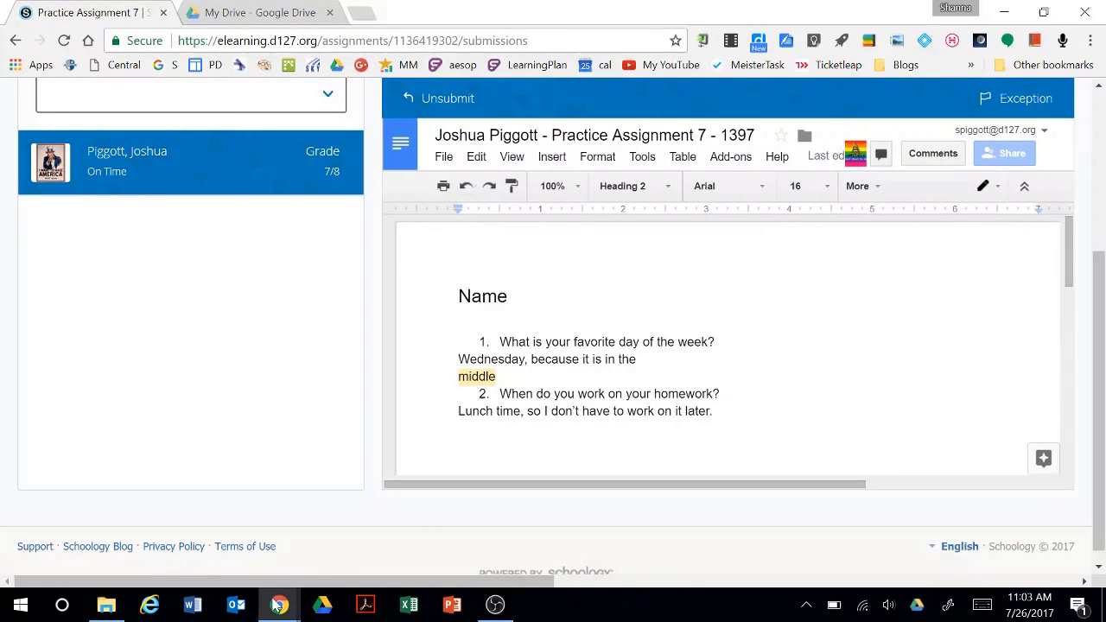
Switch to the student's window, reload the document page to check the rubric scores and comment, and return to the teacher's submissions
{"action": "mouse_move", "coordinate": [278, 605]}
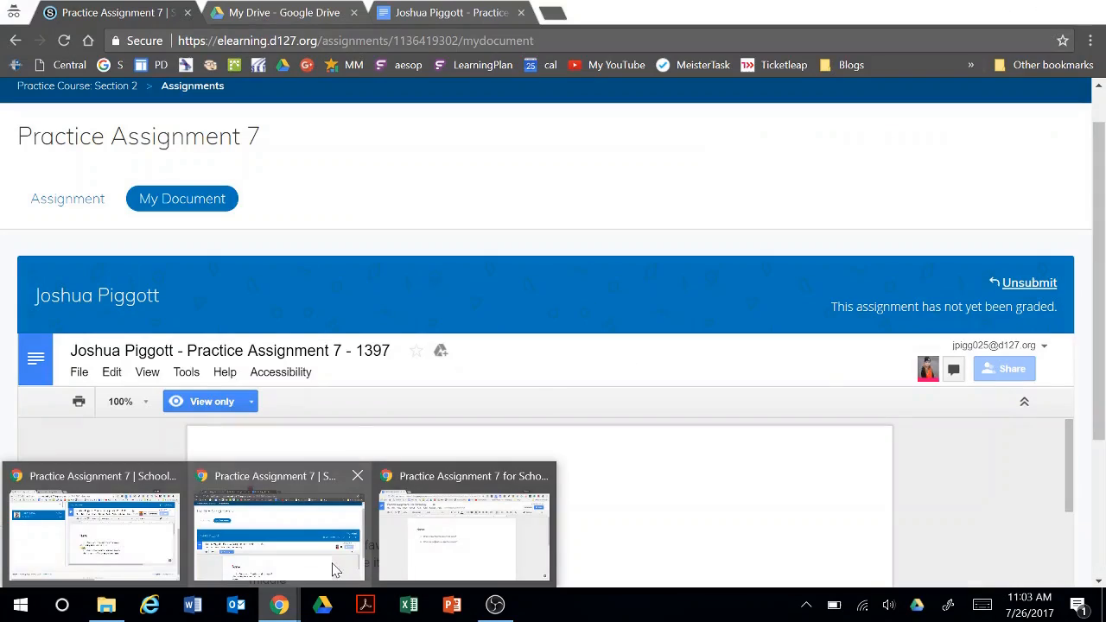
{"action": "left_click", "coordinate": [336, 570]}
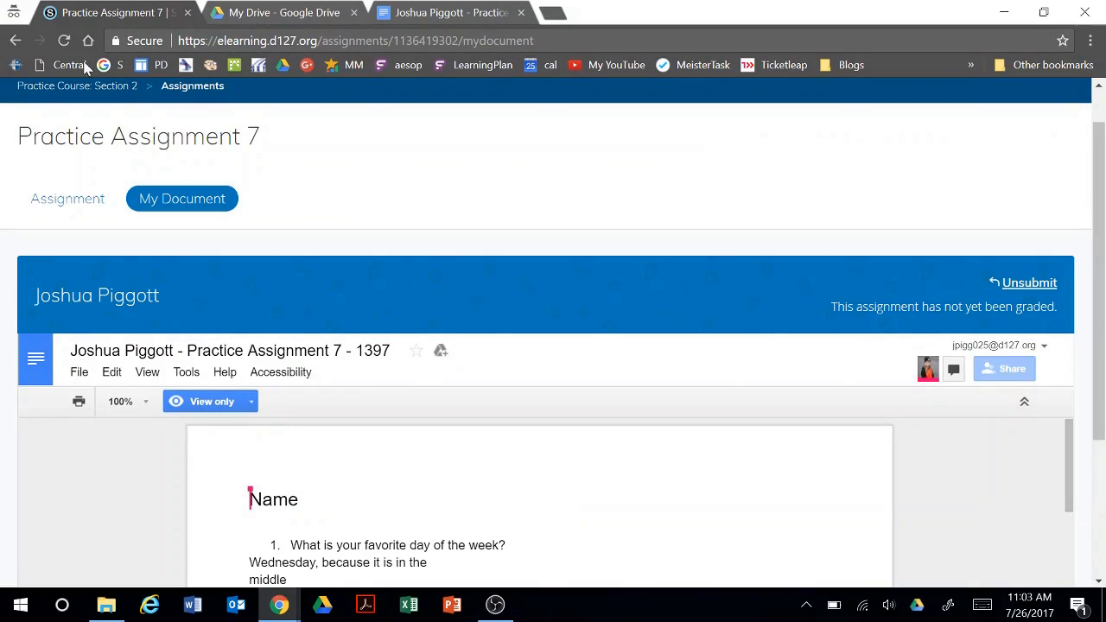
{"action": "left_click", "coordinate": [64, 41]}
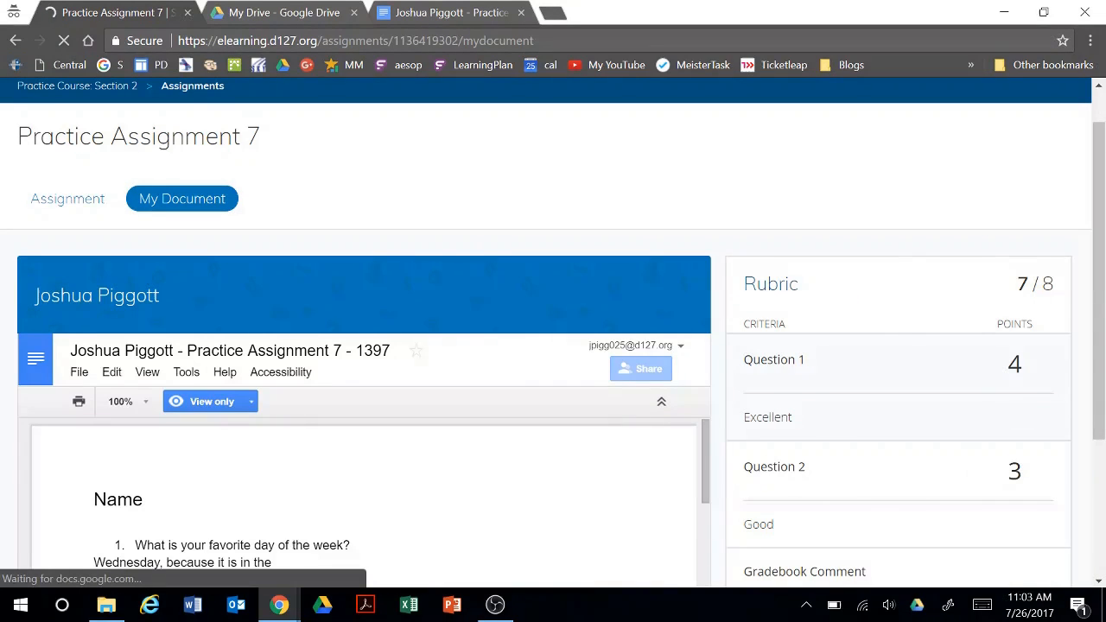
{"action": "left_click_drag", "start_coordinate": [1096, 337], "coordinate": [1096, 424]}
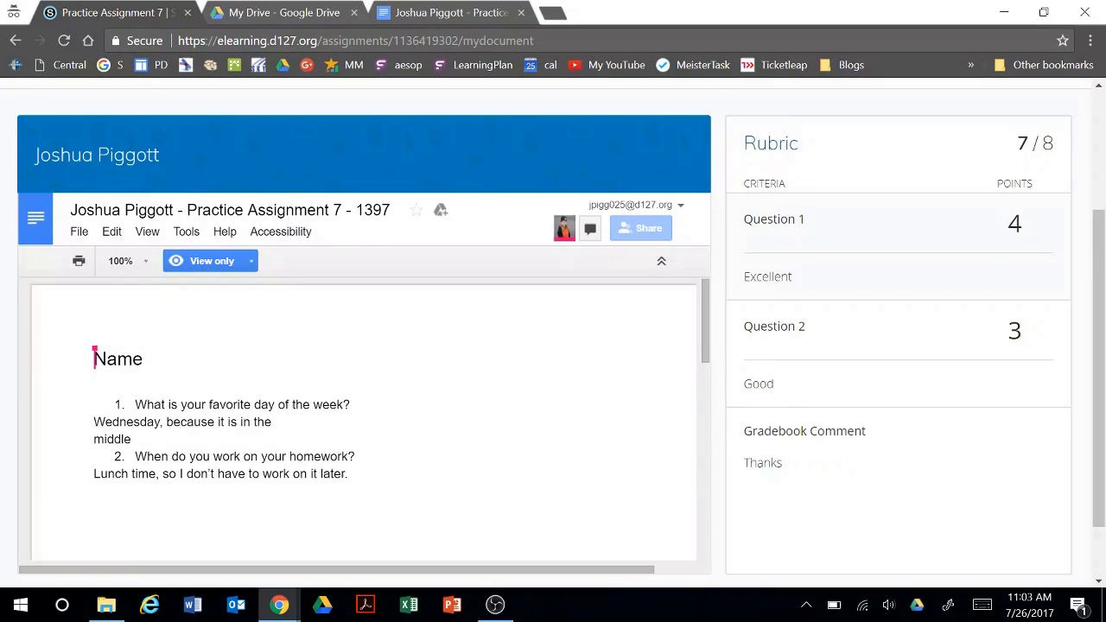
{"action": "left_click", "coordinate": [278, 604]}
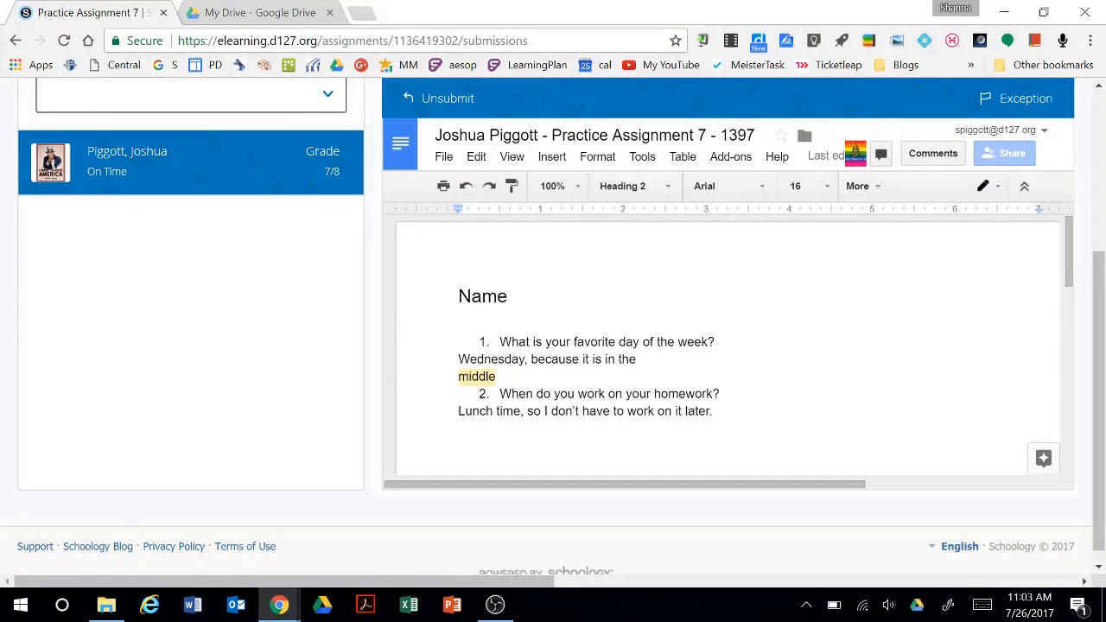
{"action": "left_click_drag", "start_coordinate": [1098, 349], "coordinate": [1103, 207]}
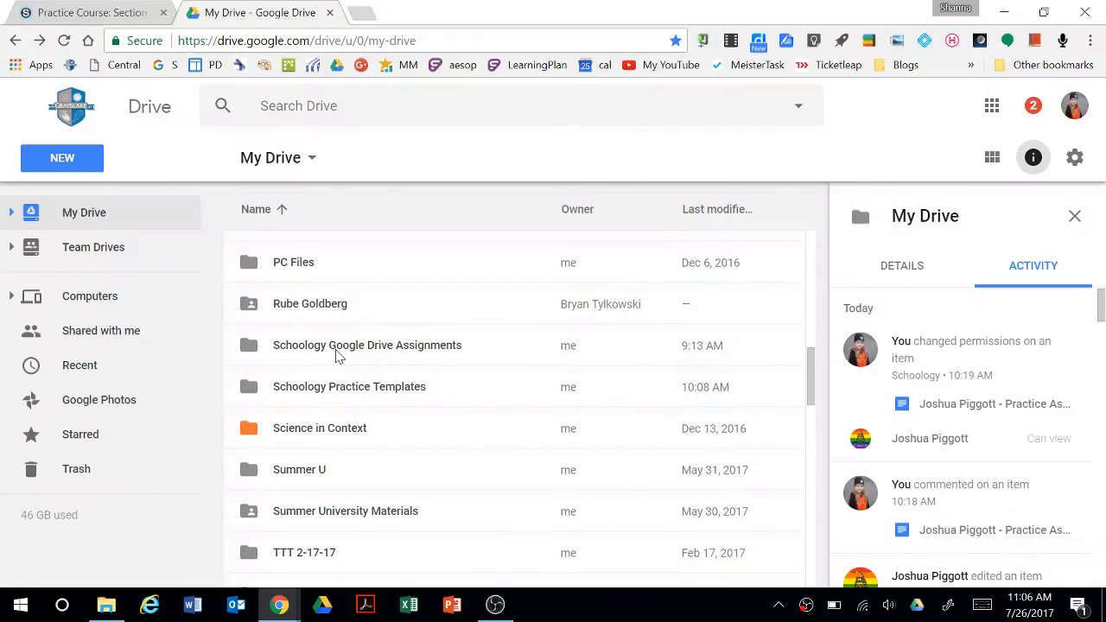
In the teacher's Google Drive, open the Practice Assignment 7 folder inside Schoology Google Drive Assignments and the Practice Course Section 2 folder
{"action": "double_click", "coordinate": [424, 346]}
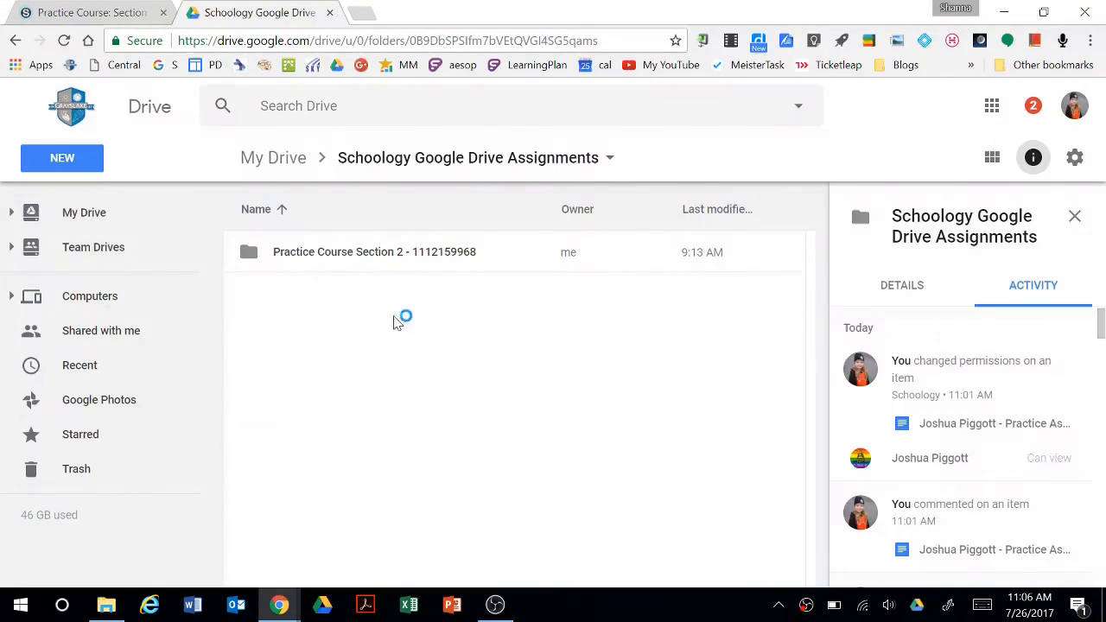
{"action": "double_click", "coordinate": [378, 265]}
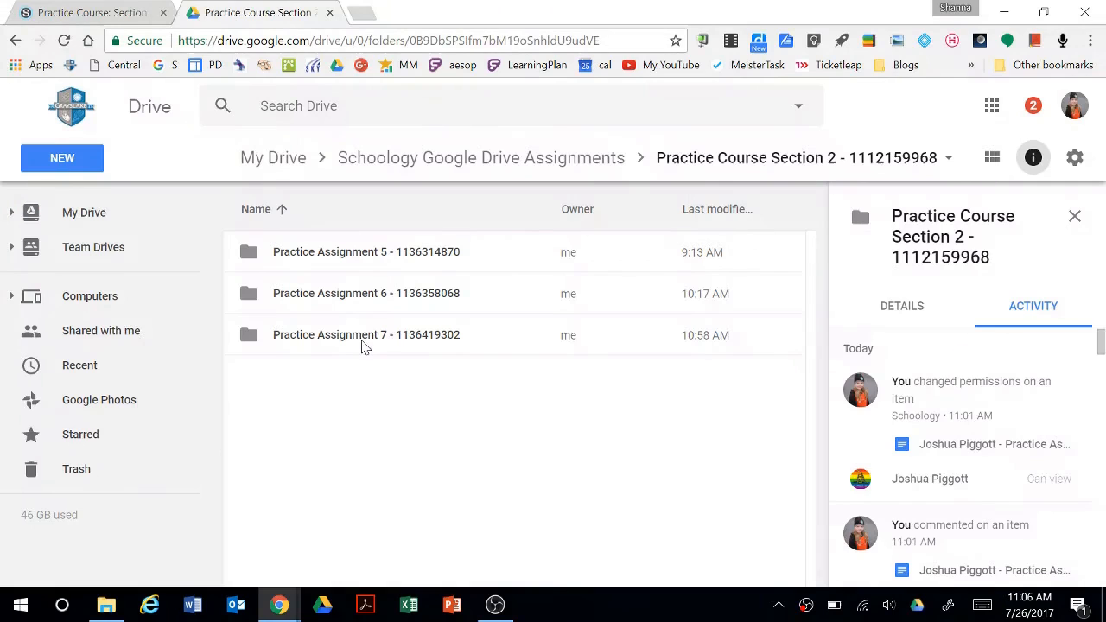
{"action": "double_click", "coordinate": [364, 339]}
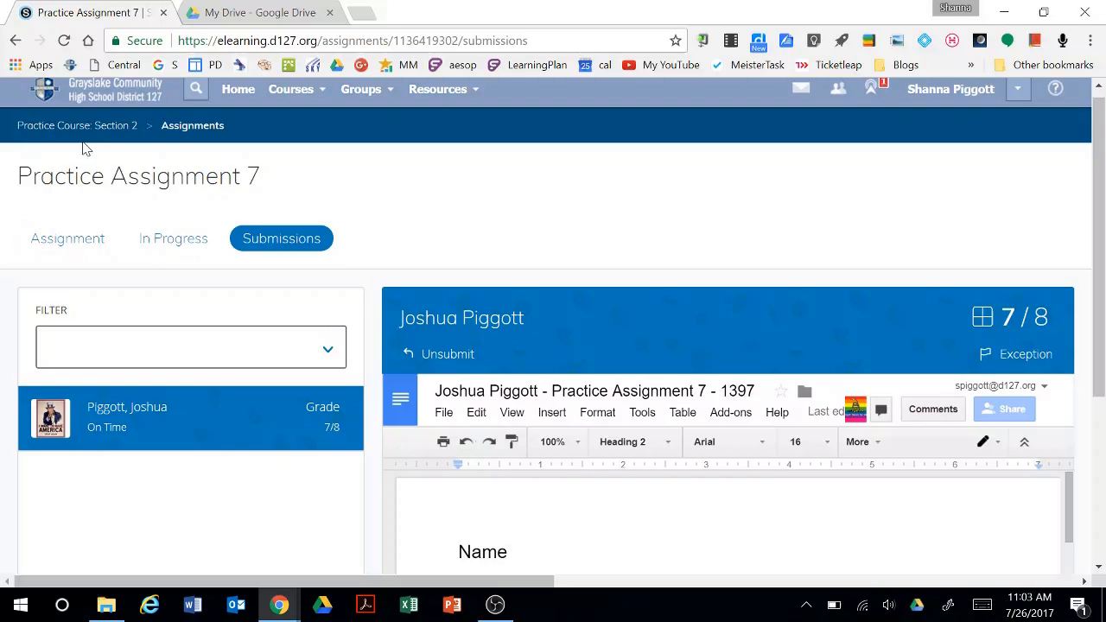
From the Schoology assignment, go to Practice Course: Section 2 and check the Practice Assignment 7 grade in its gradebook
{"action": "left_click", "coordinate": [78, 128]}
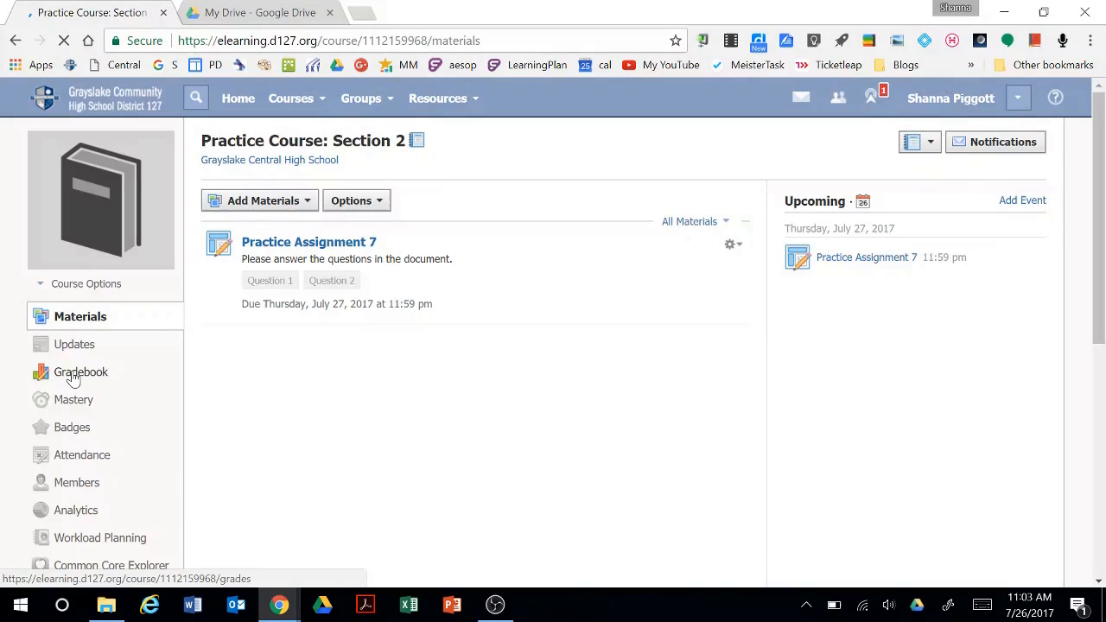
{"action": "left_click", "coordinate": [73, 378]}
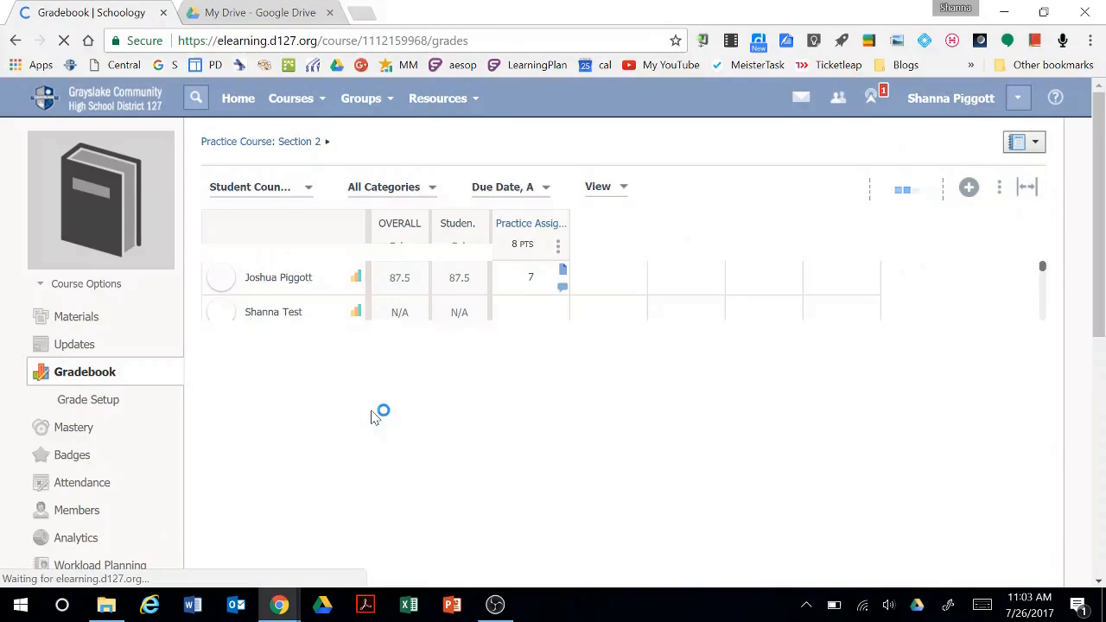
{"action": "mouse_move", "coordinate": [531, 227]}
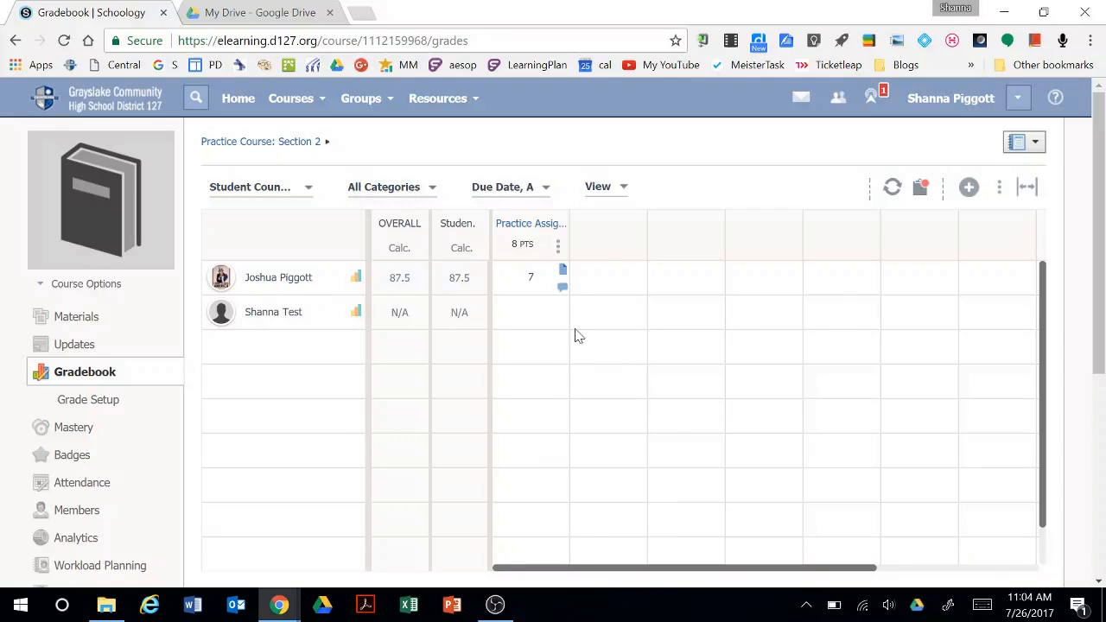
Return to the course materials, examine the Google Drive Assignments option in a blank assignment form, and cancel the form
{"action": "left_click", "coordinate": [77, 318]}
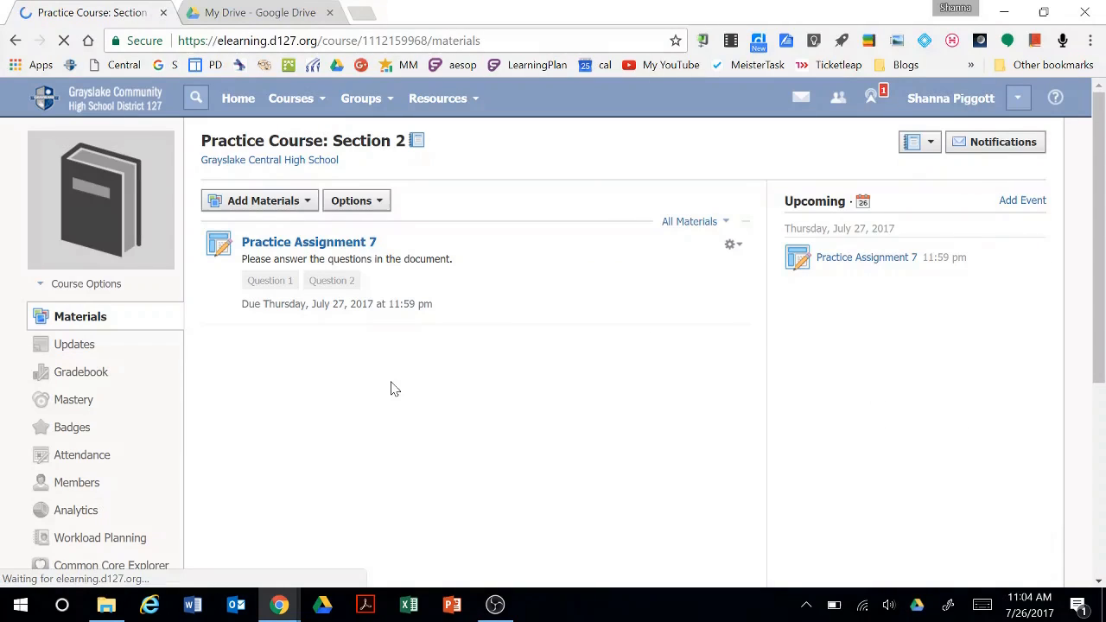
{"action": "left_click", "coordinate": [306, 201]}
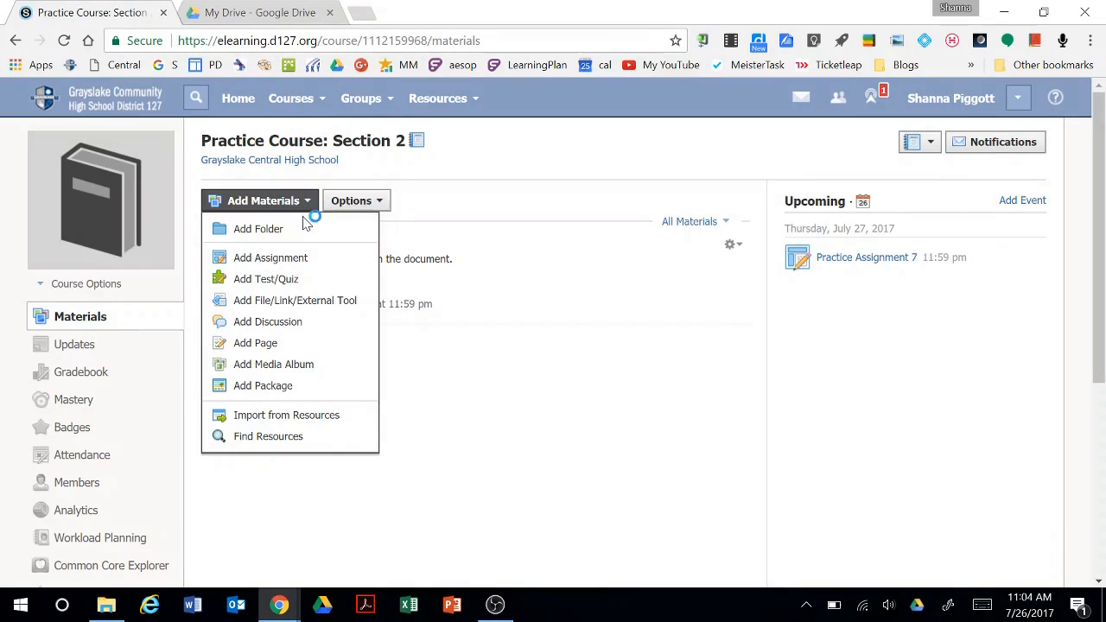
{"action": "left_click", "coordinate": [301, 264]}
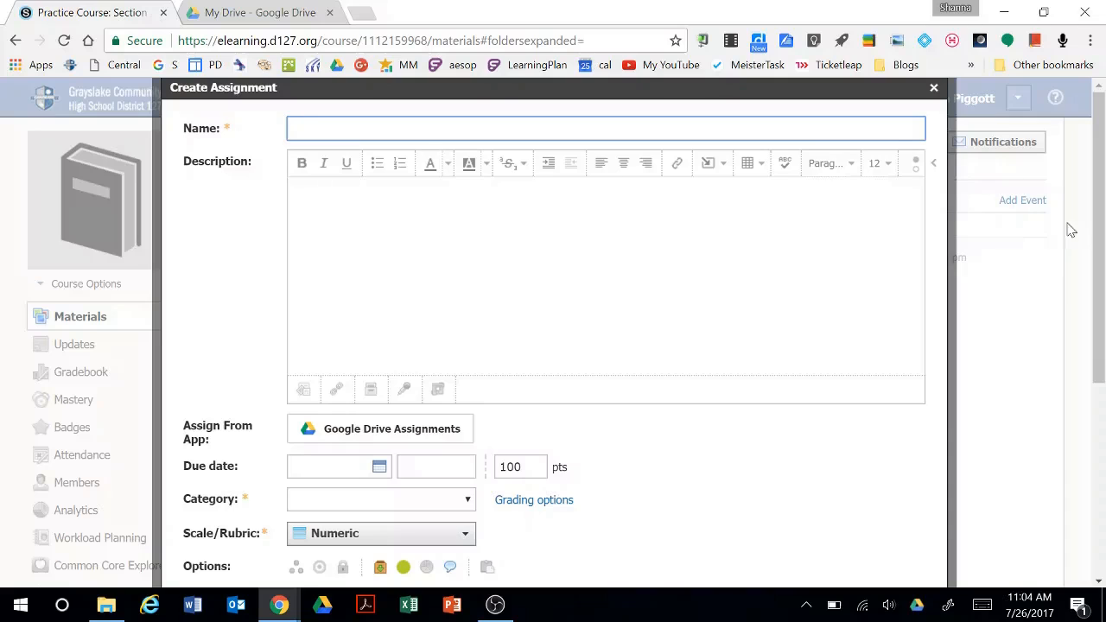
{"action": "left_click_drag", "start_coordinate": [1102, 193], "coordinate": [1105, 330]}
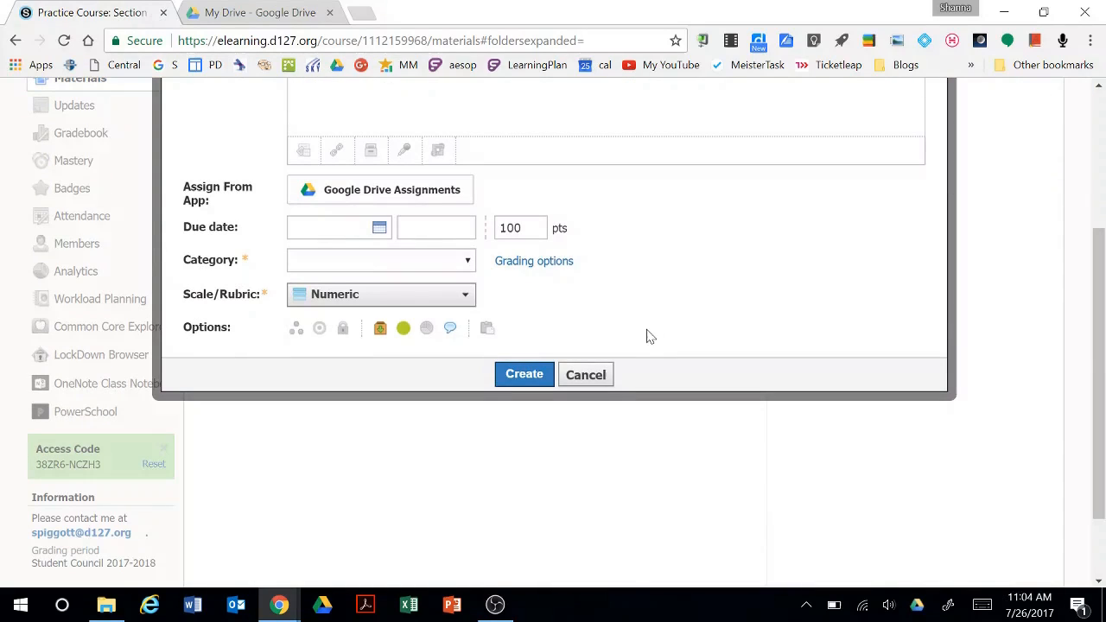
{"action": "left_click", "coordinate": [604, 374]}
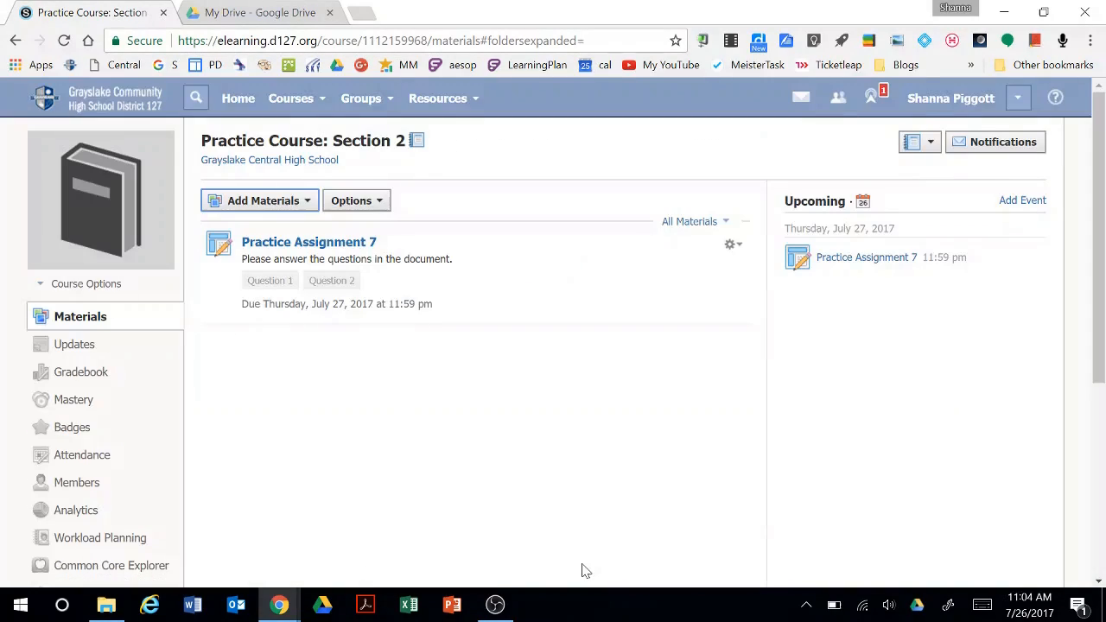